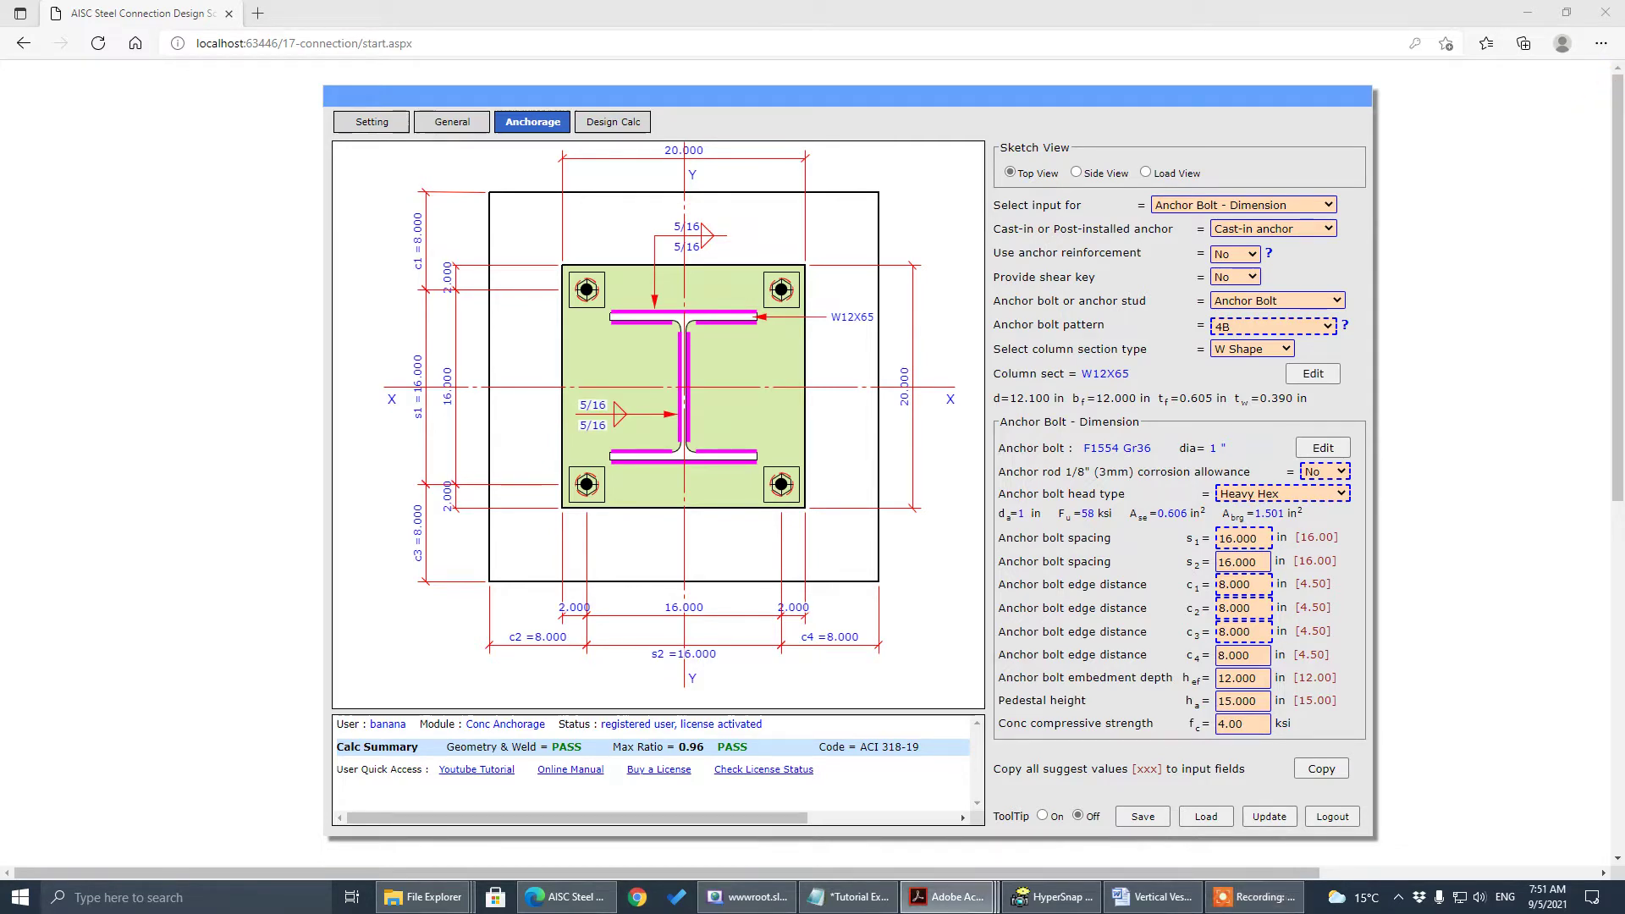
Set the anchor bolt pattern to 'Circular Bolt Pattern + Circular Column'
click(1368, 170)
click(1326, 331)
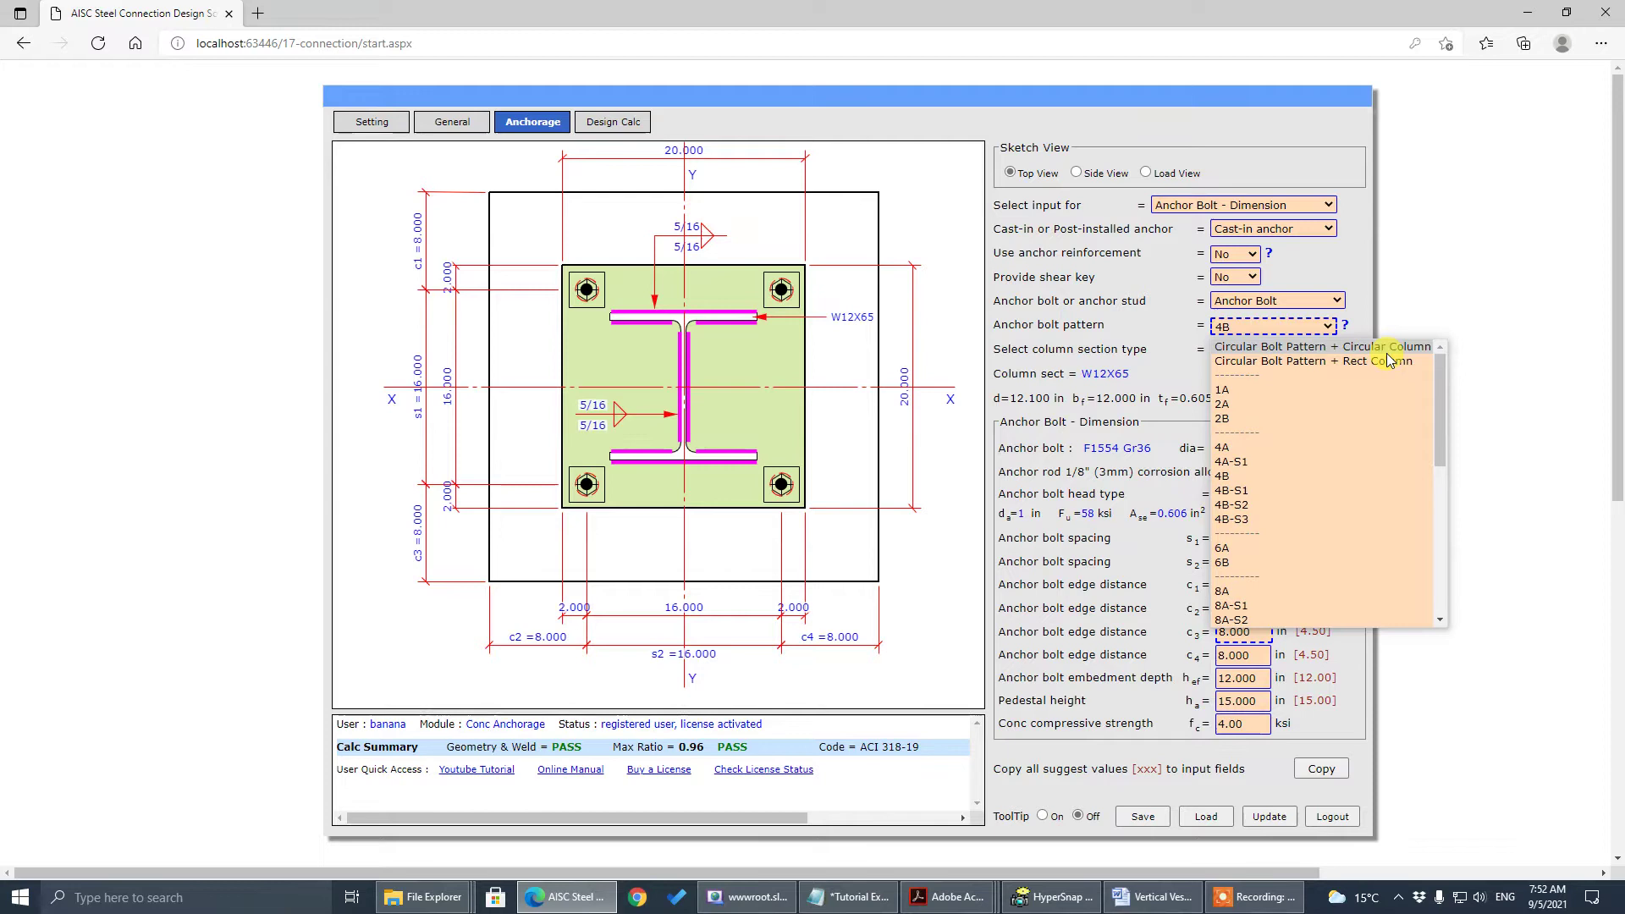
click(1399, 347)
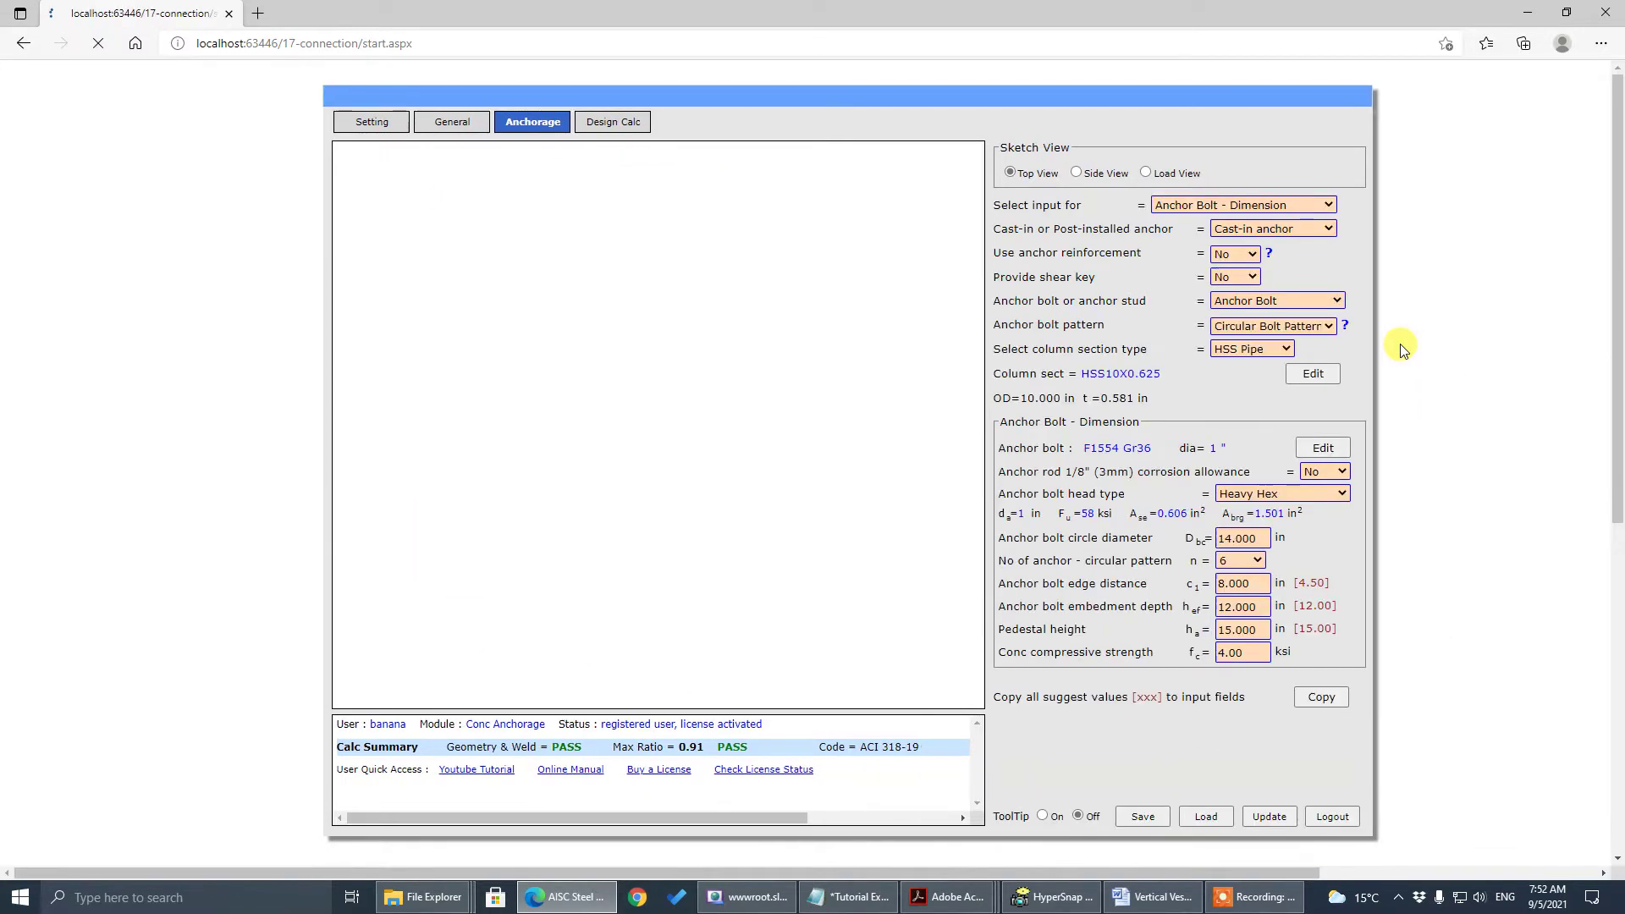
click(1313, 335)
click(1352, 366)
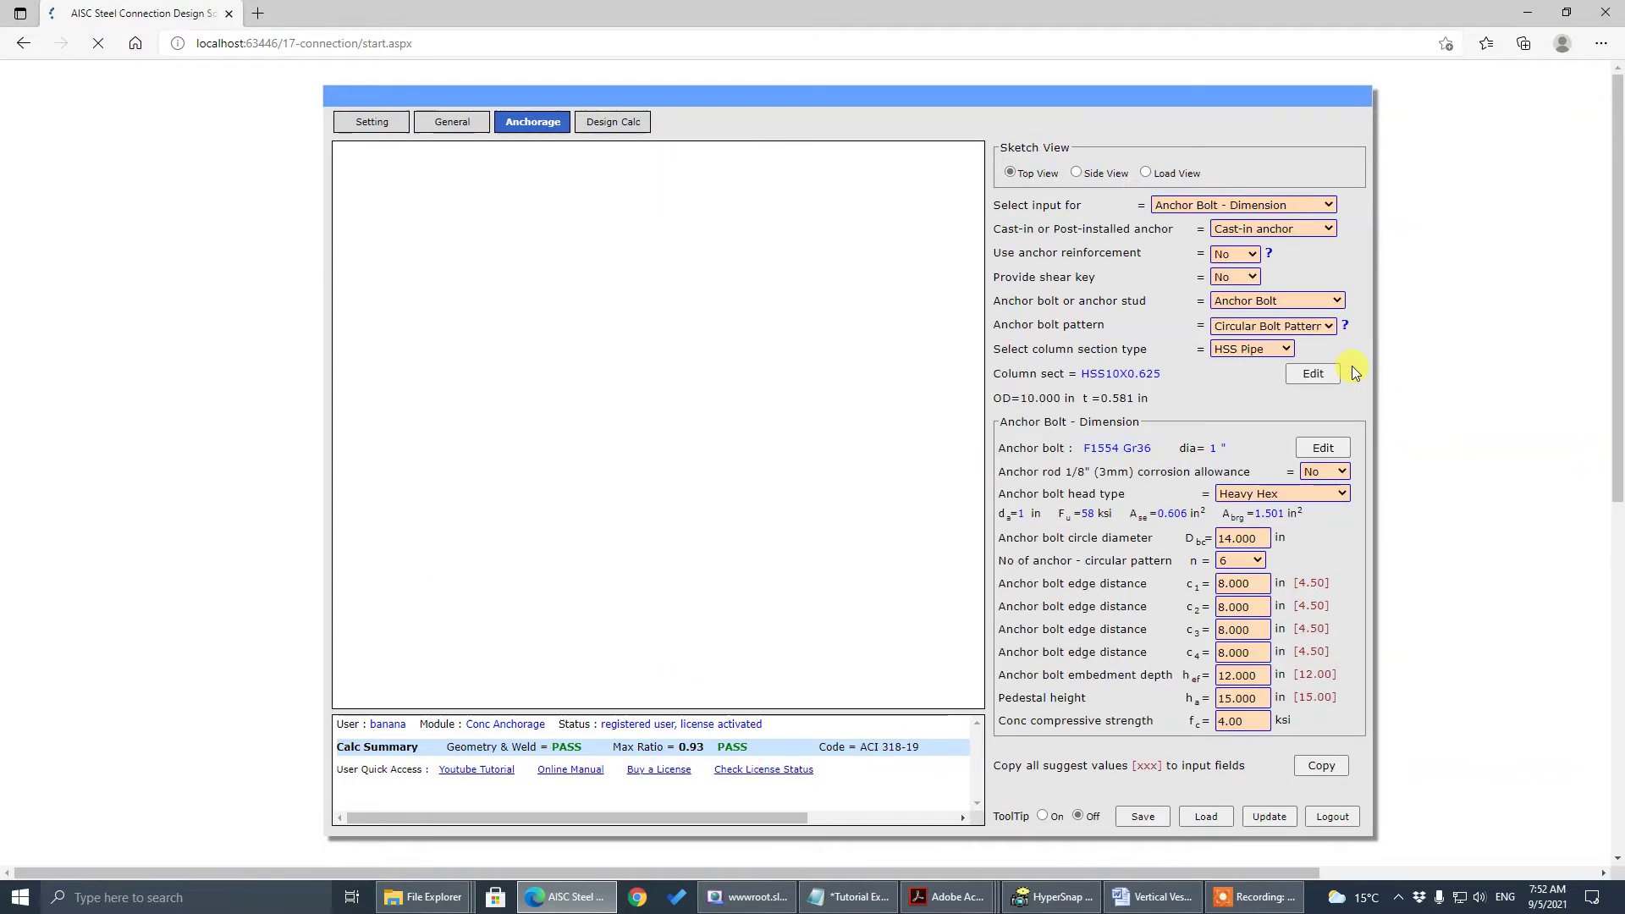
click(1324, 327)
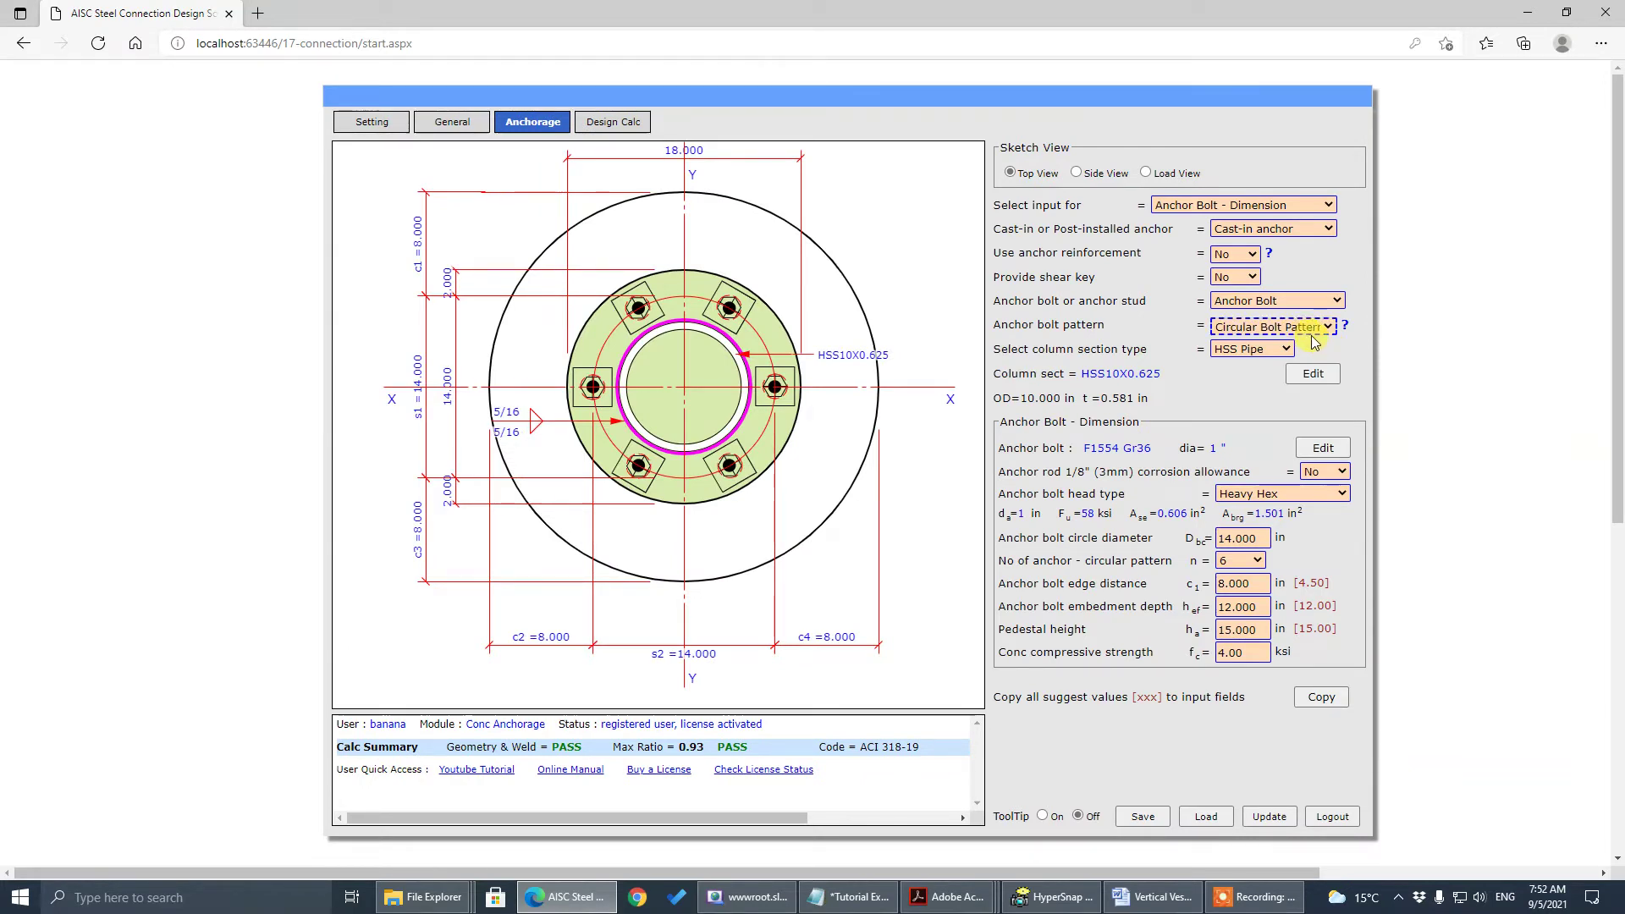
Set the anchor bolt diameter to 2 inches
click(1312, 374)
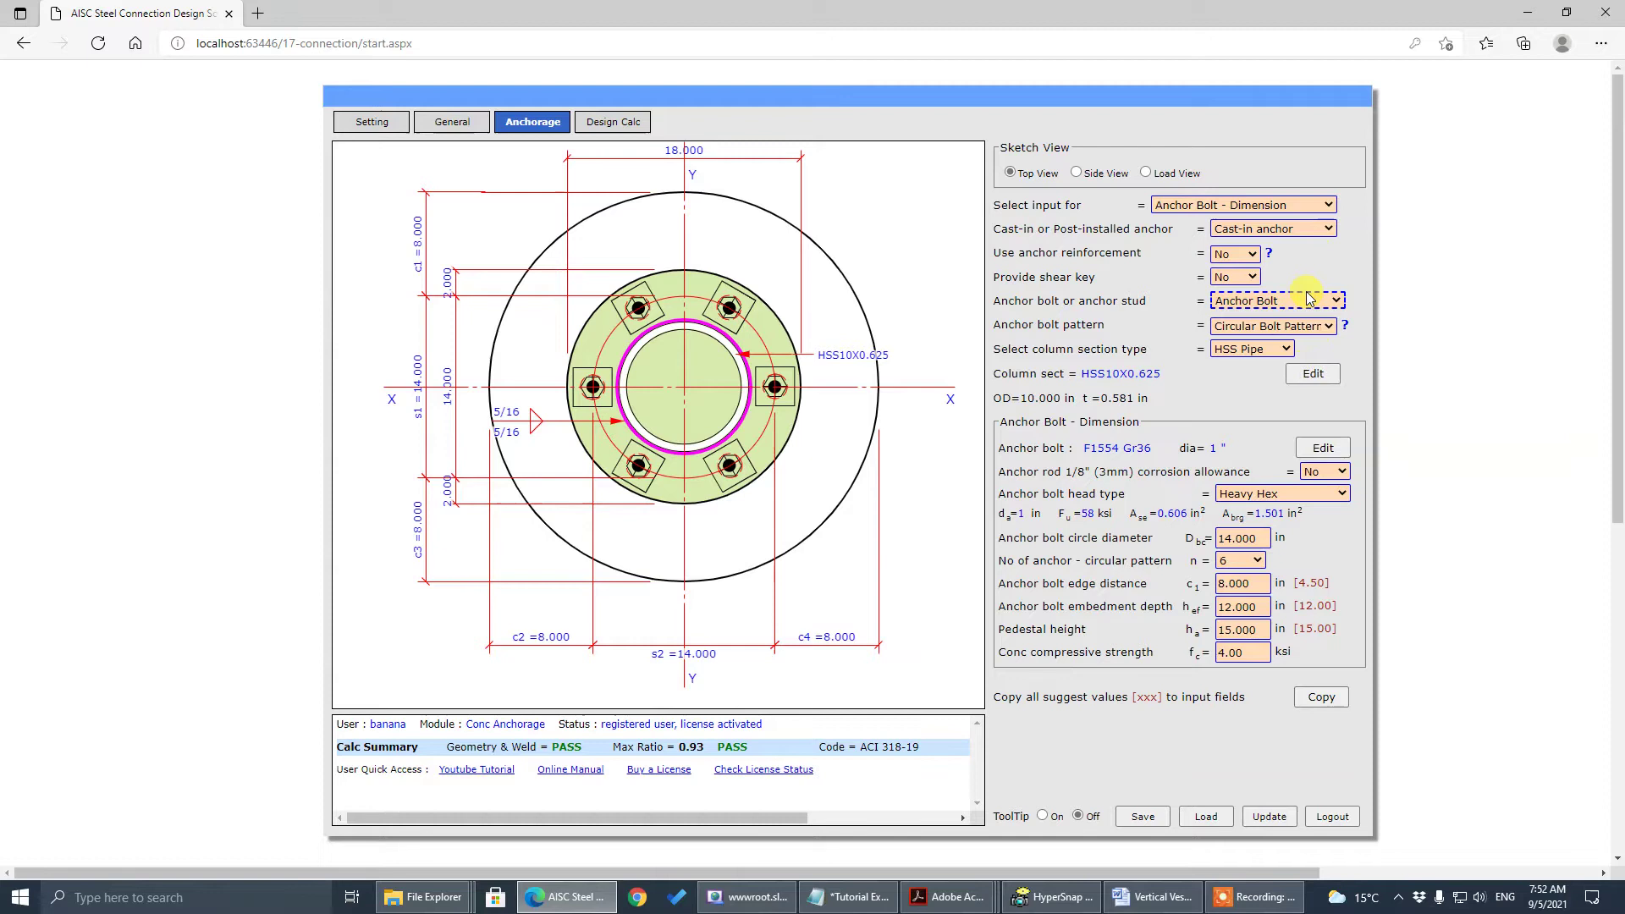
click(1323, 448)
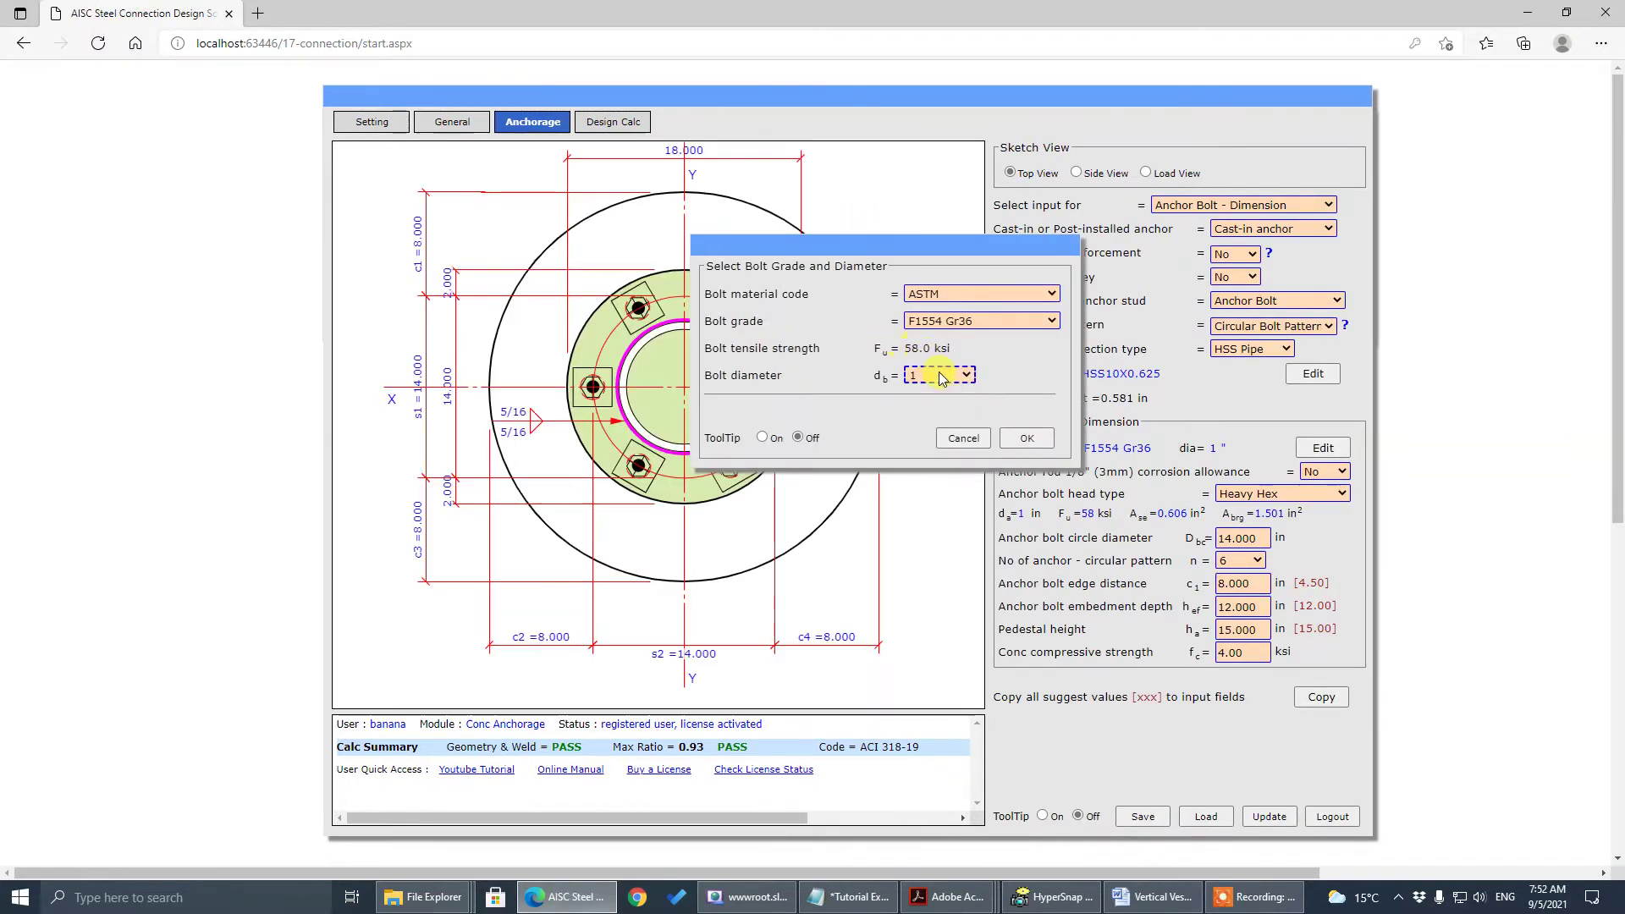
click(939, 375)
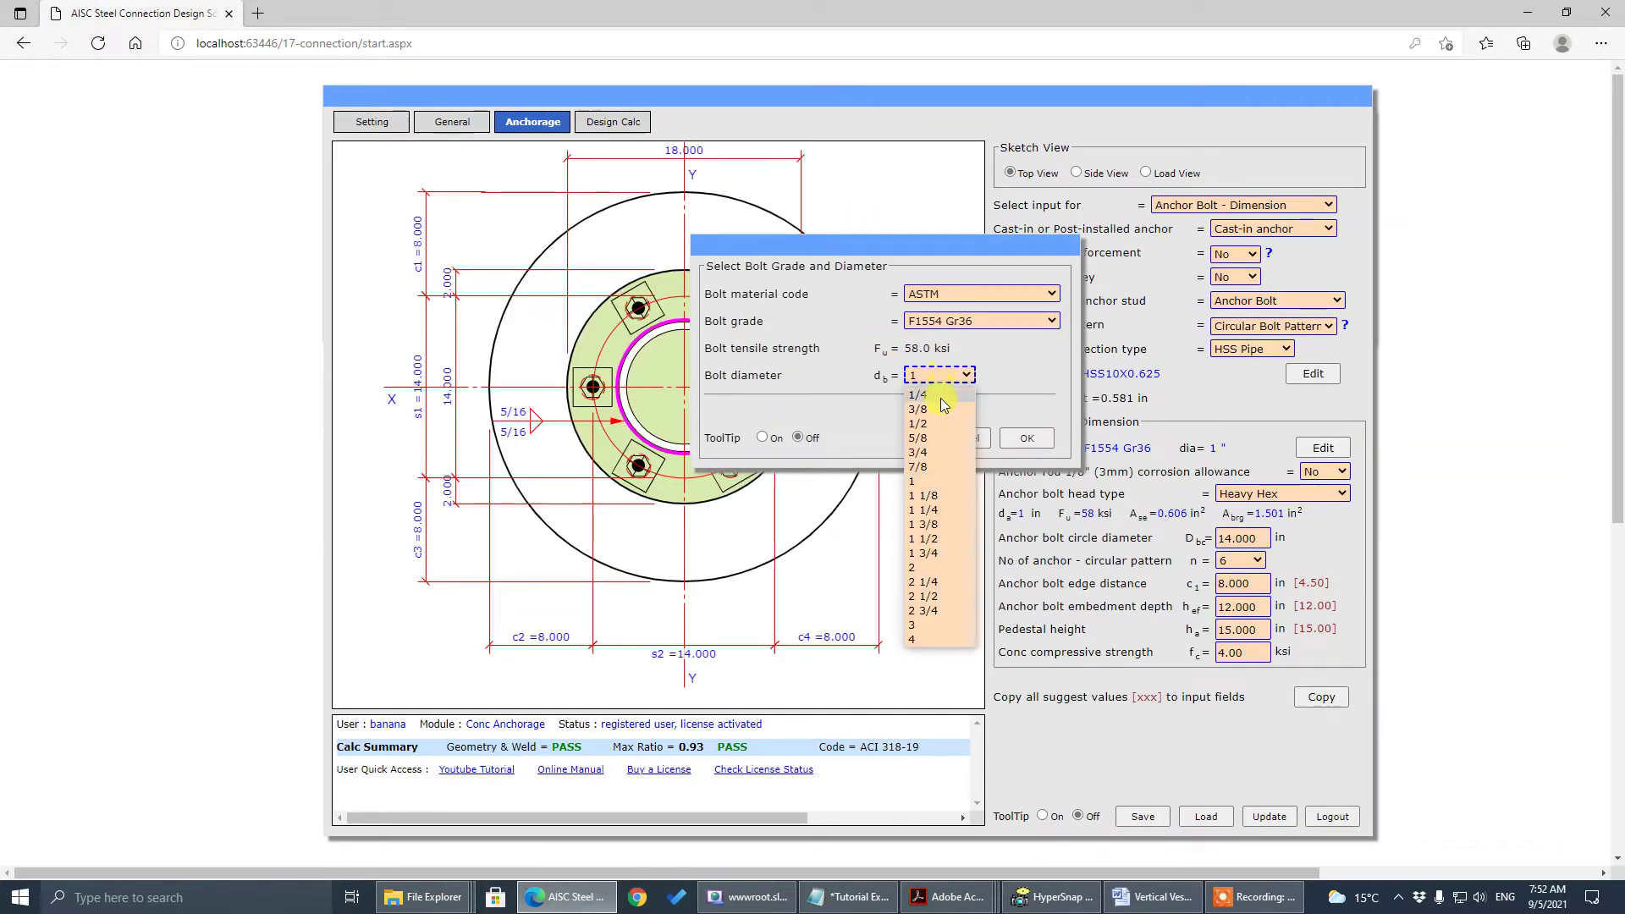
click(931, 568)
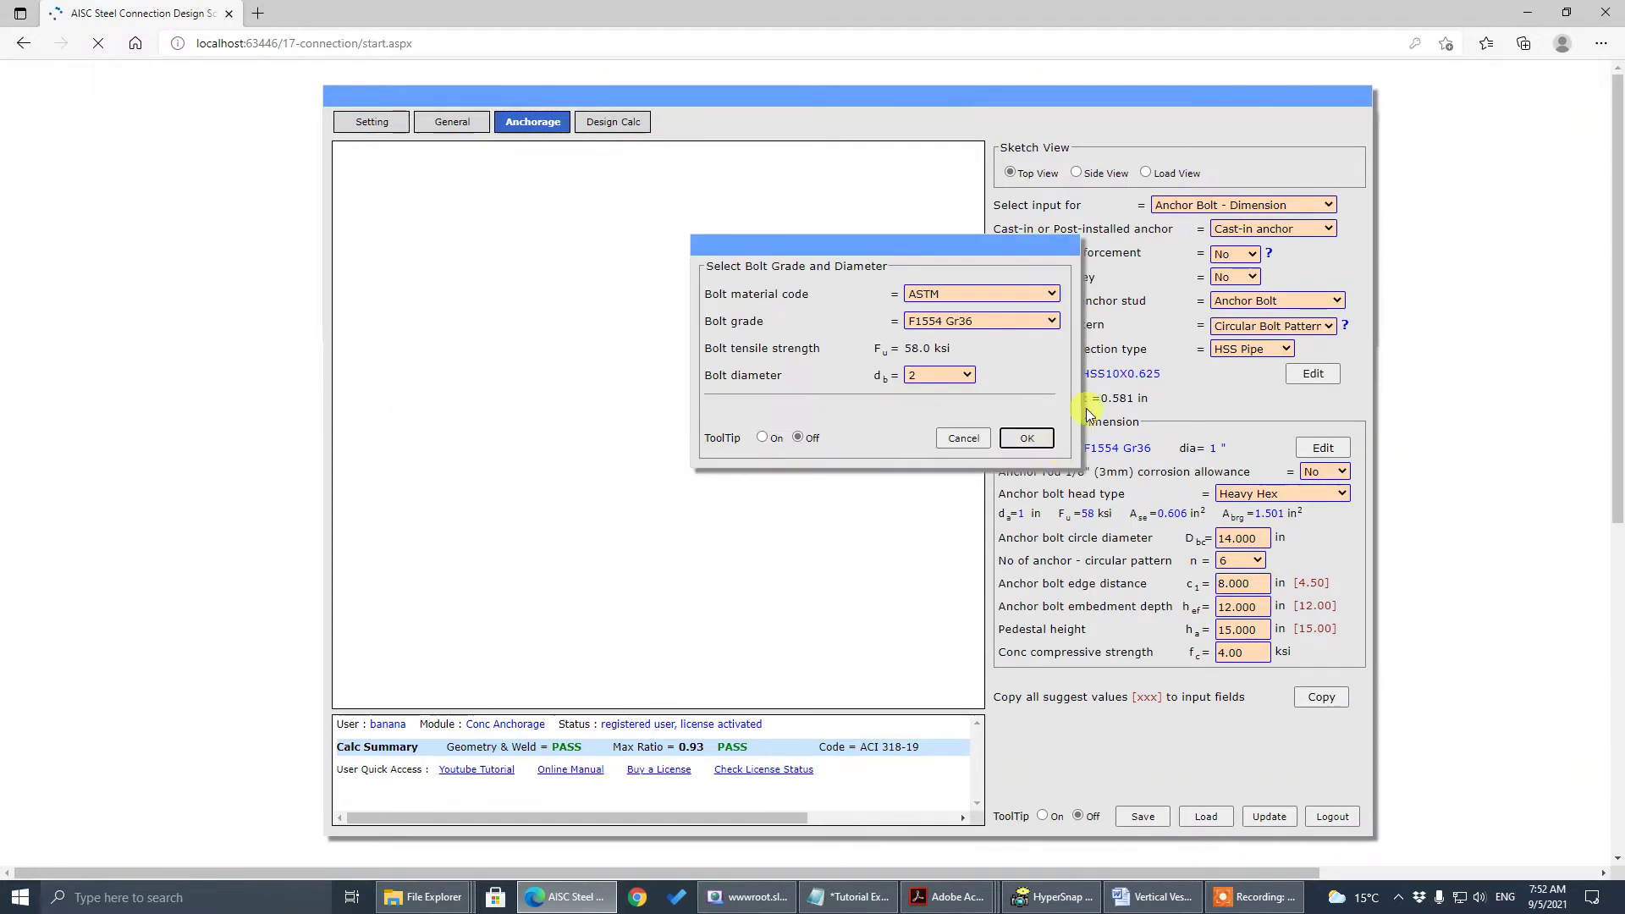
click(1031, 439)
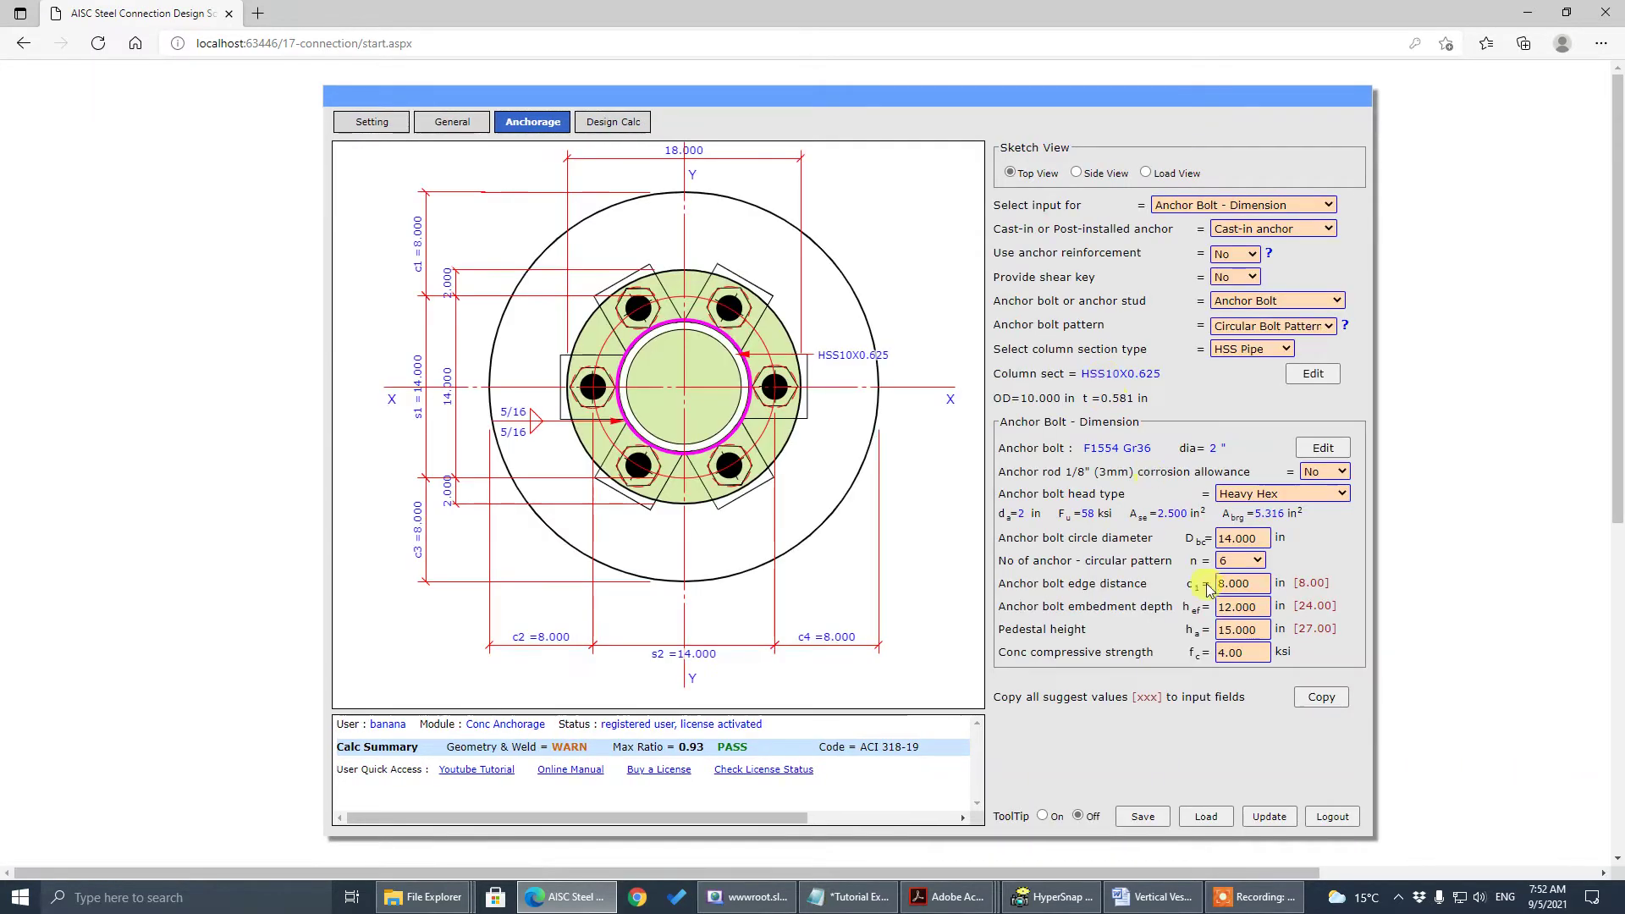
Enter a 60-inch embedment depth hef and a 29-inch bolt circle Dbc
click(1261, 599)
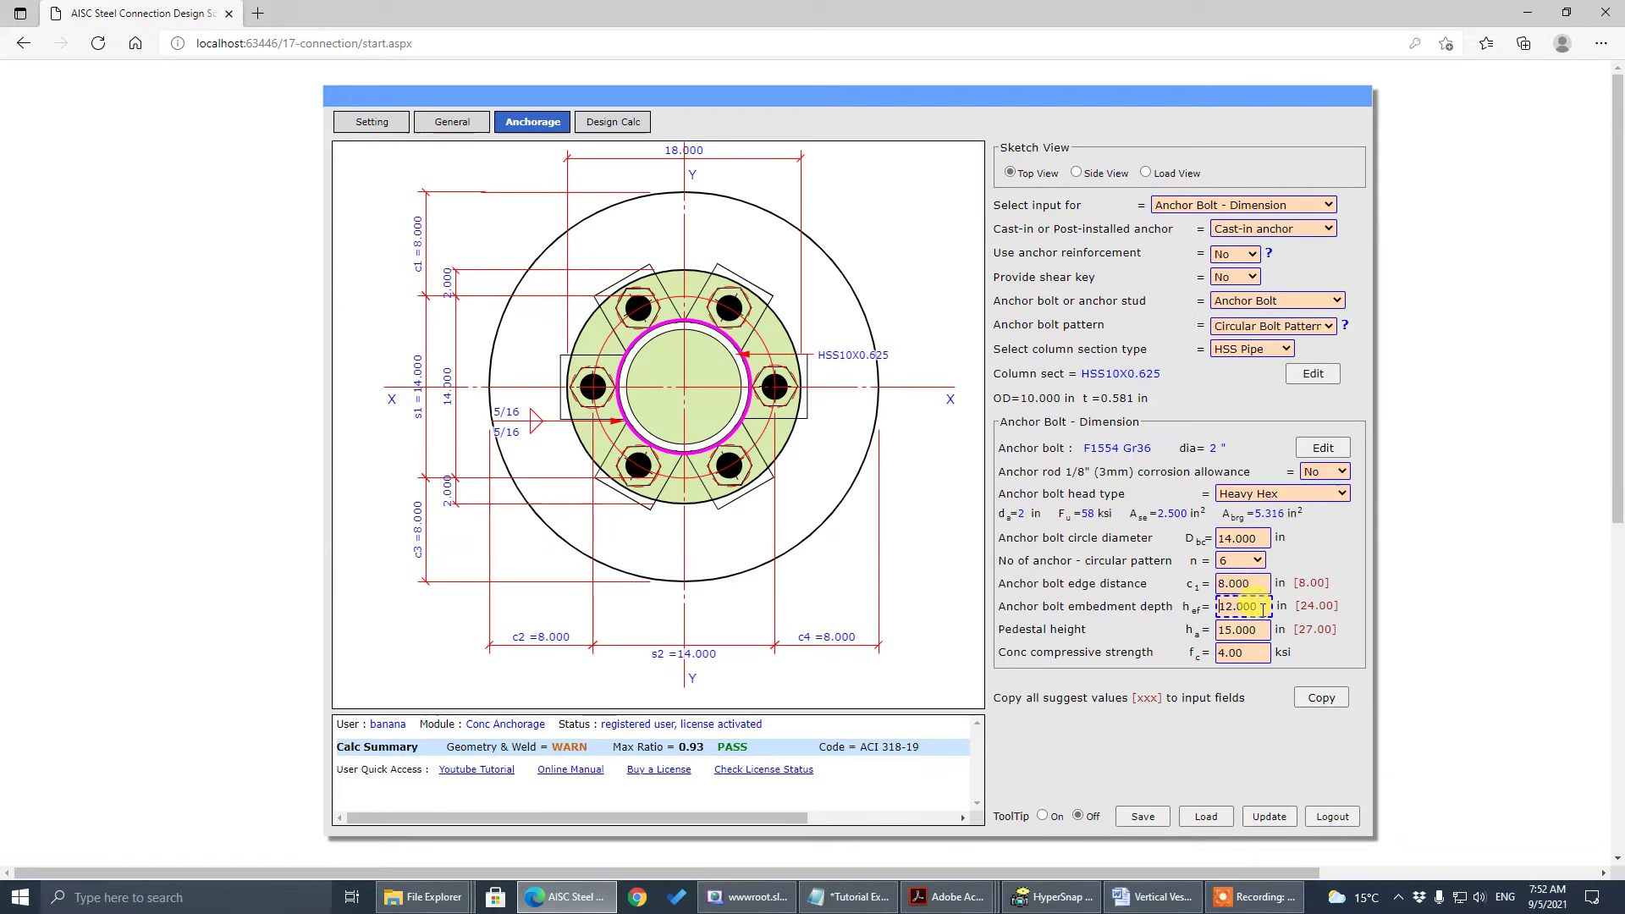
drag(1262, 607, 1020, 611)
text(60)
key(Return)
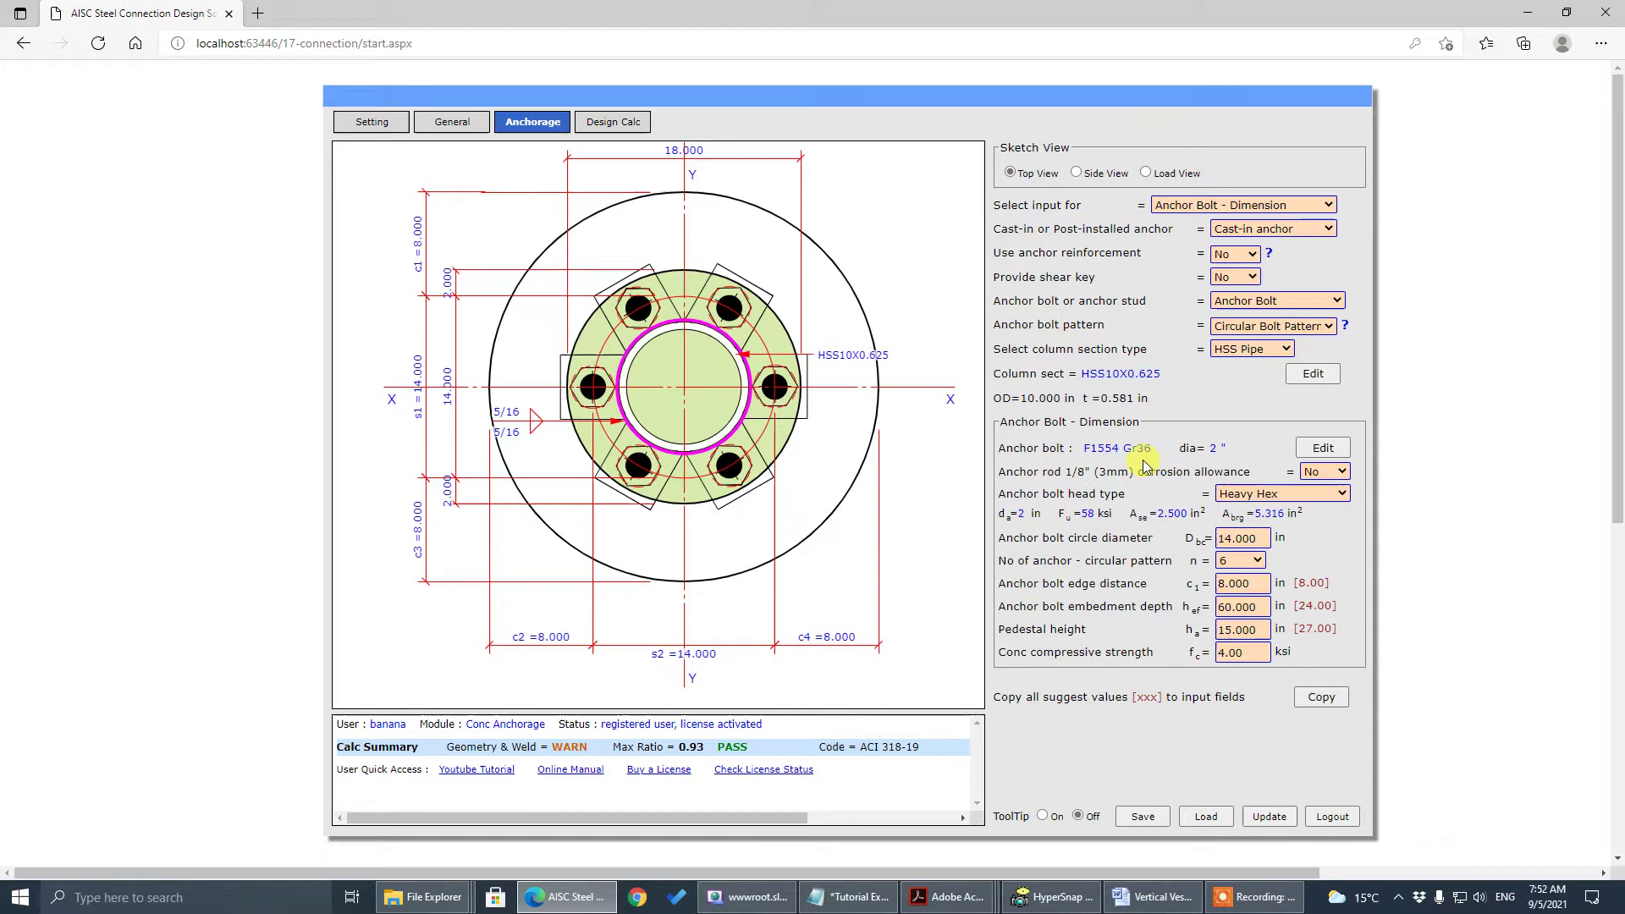
drag(1261, 539, 1020, 540)
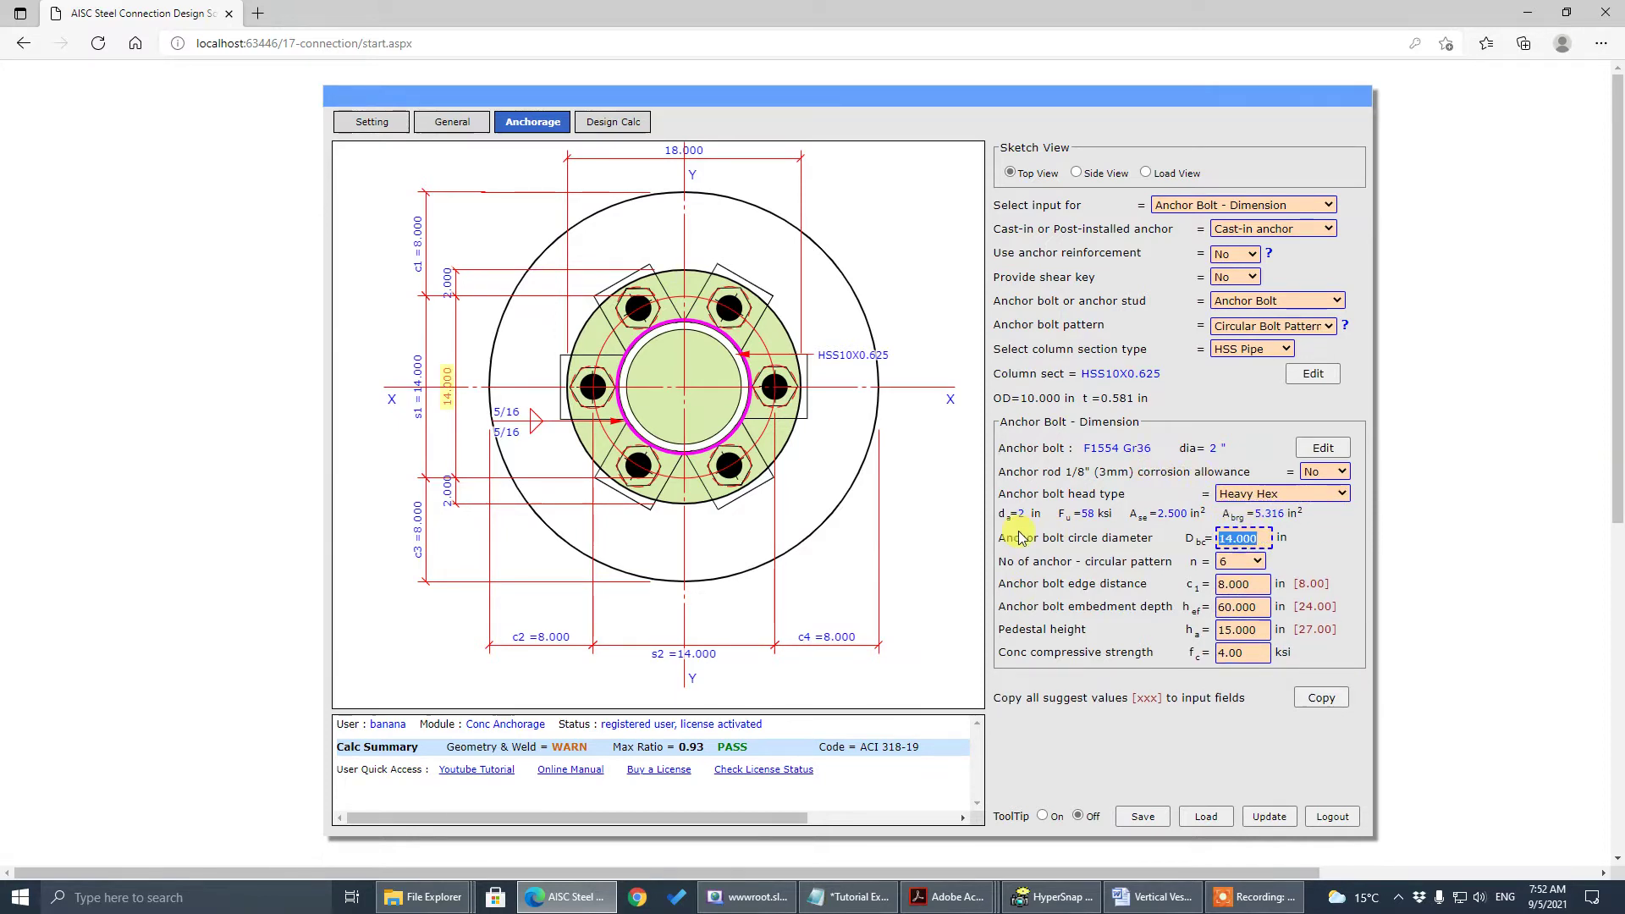
text(29)
key(Return)
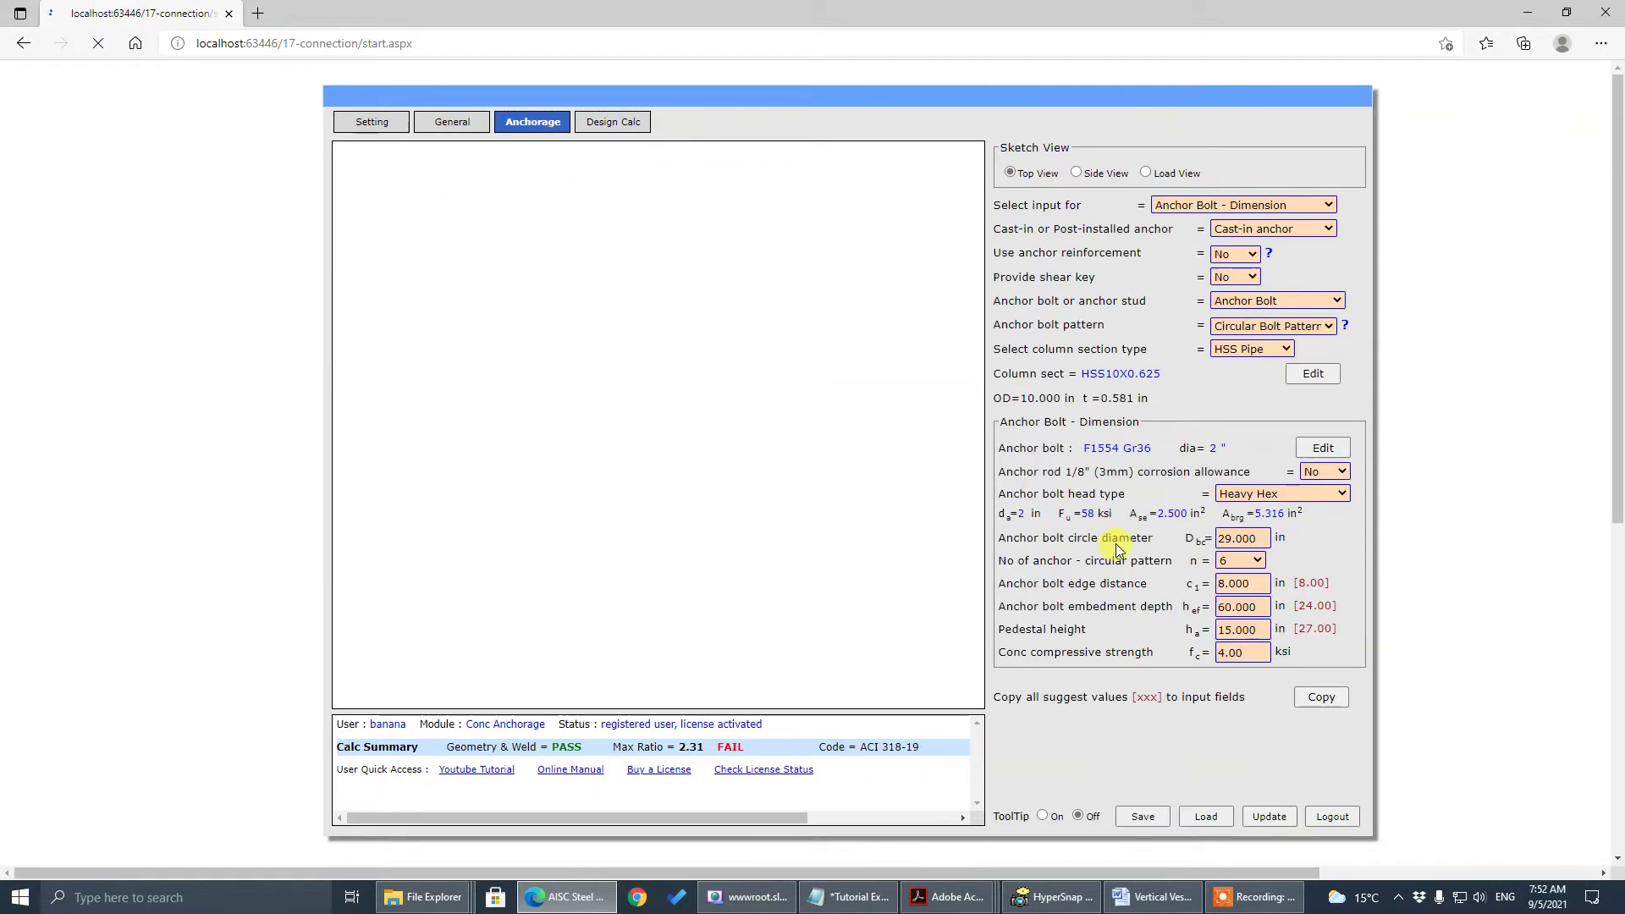
click(1226, 563)
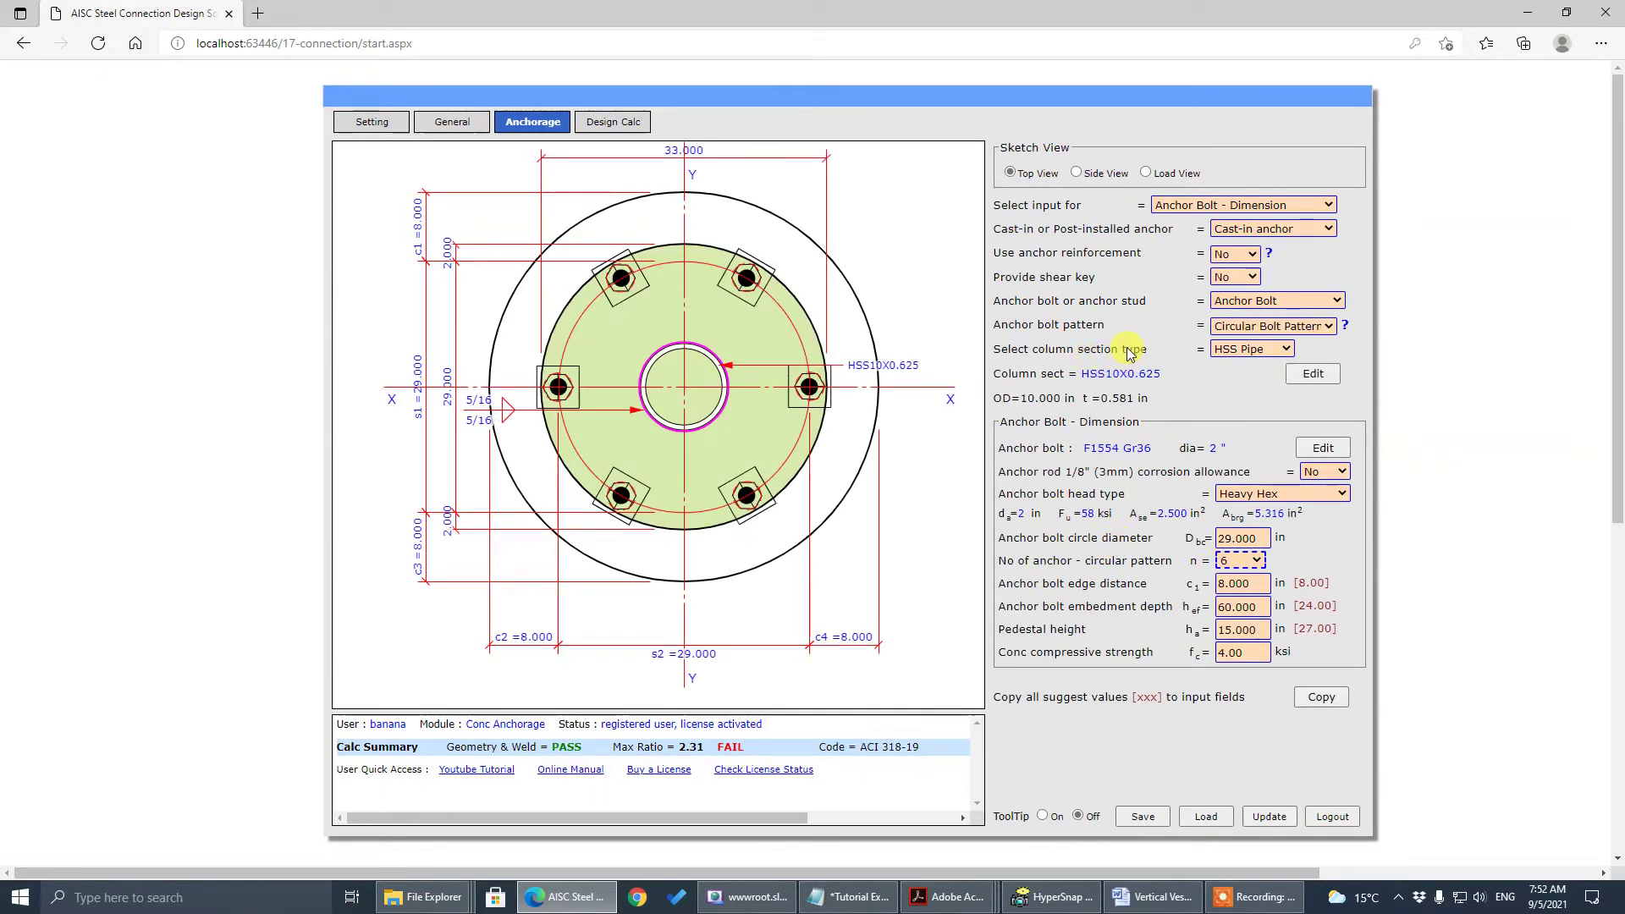
Enter a Custom Sect column with h = 18 and t = 0.500, then update the preview
click(1314, 380)
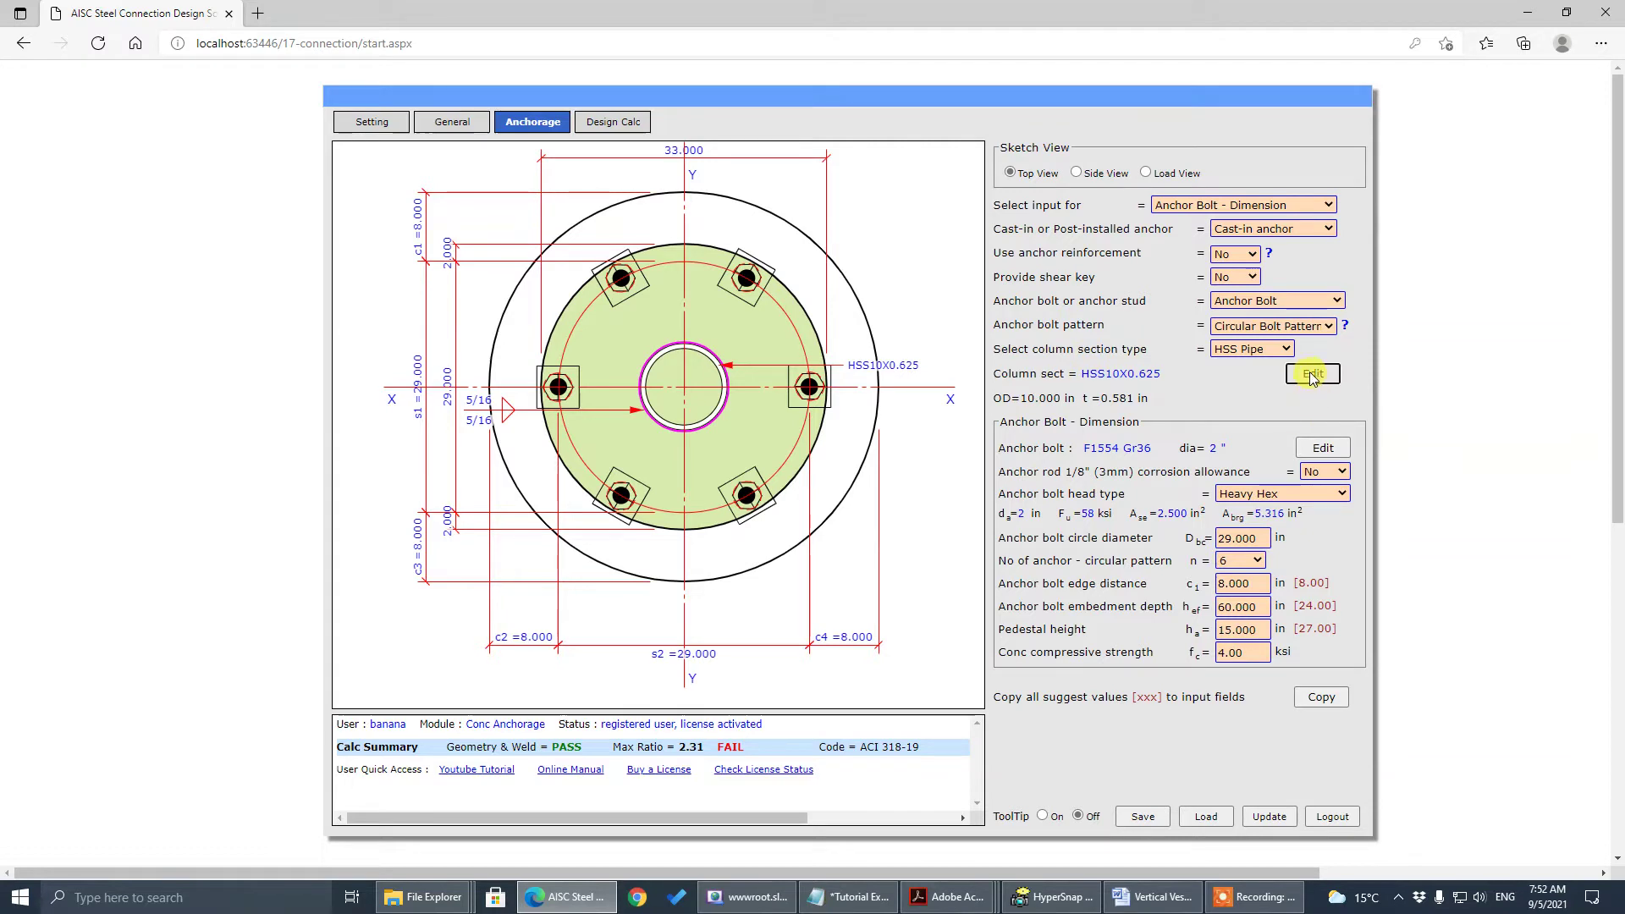
click(1251, 349)
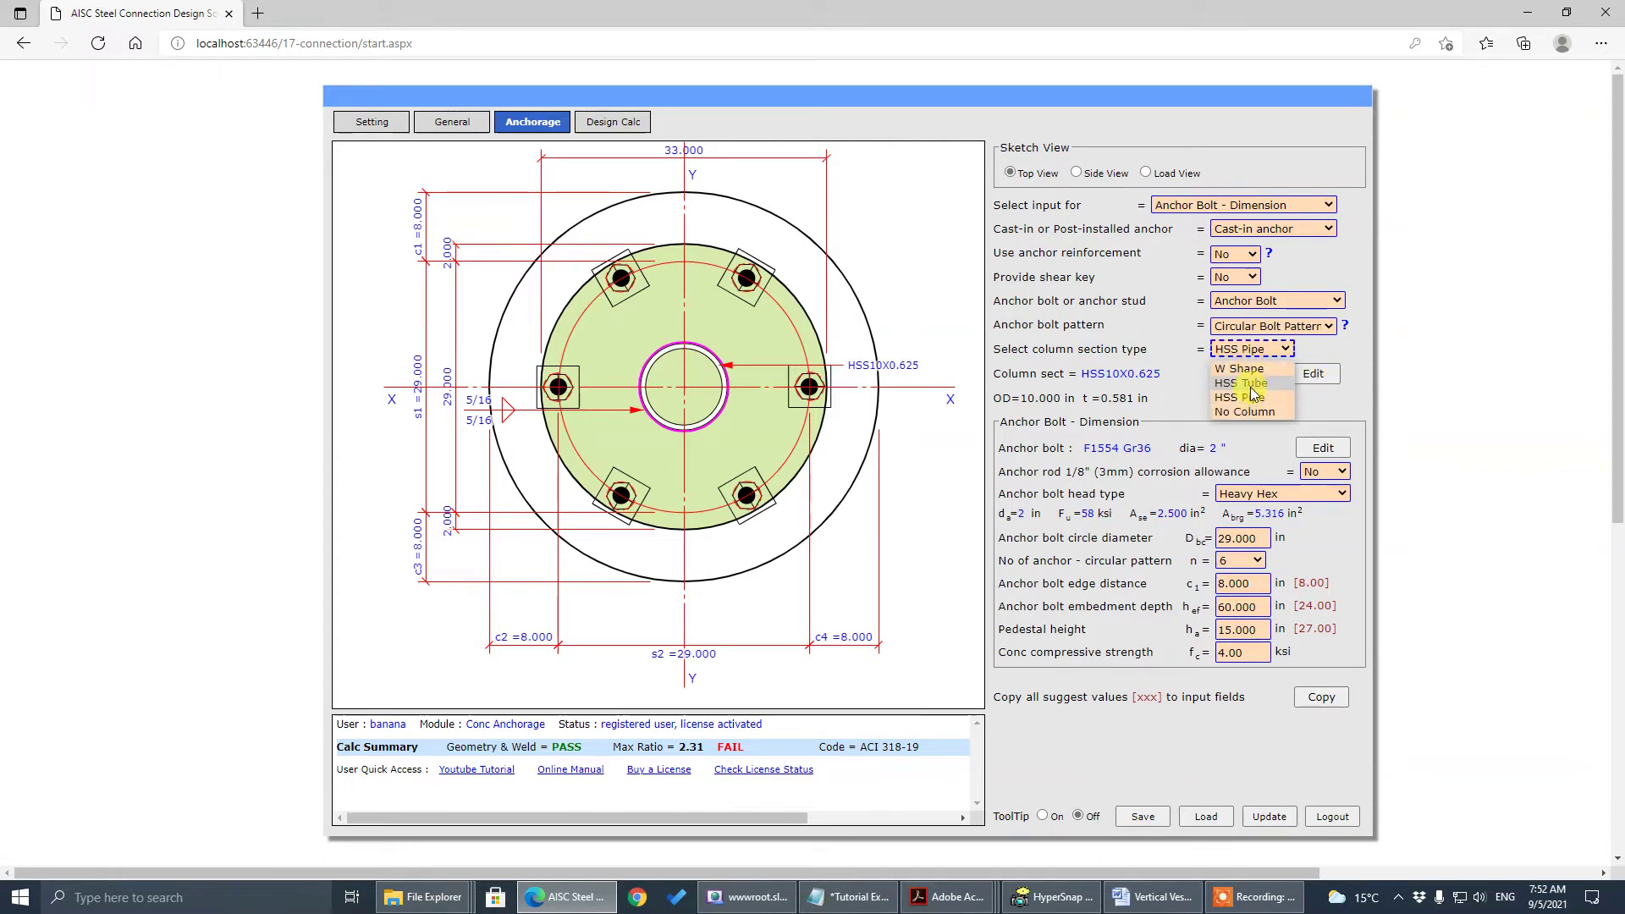
click(1263, 408)
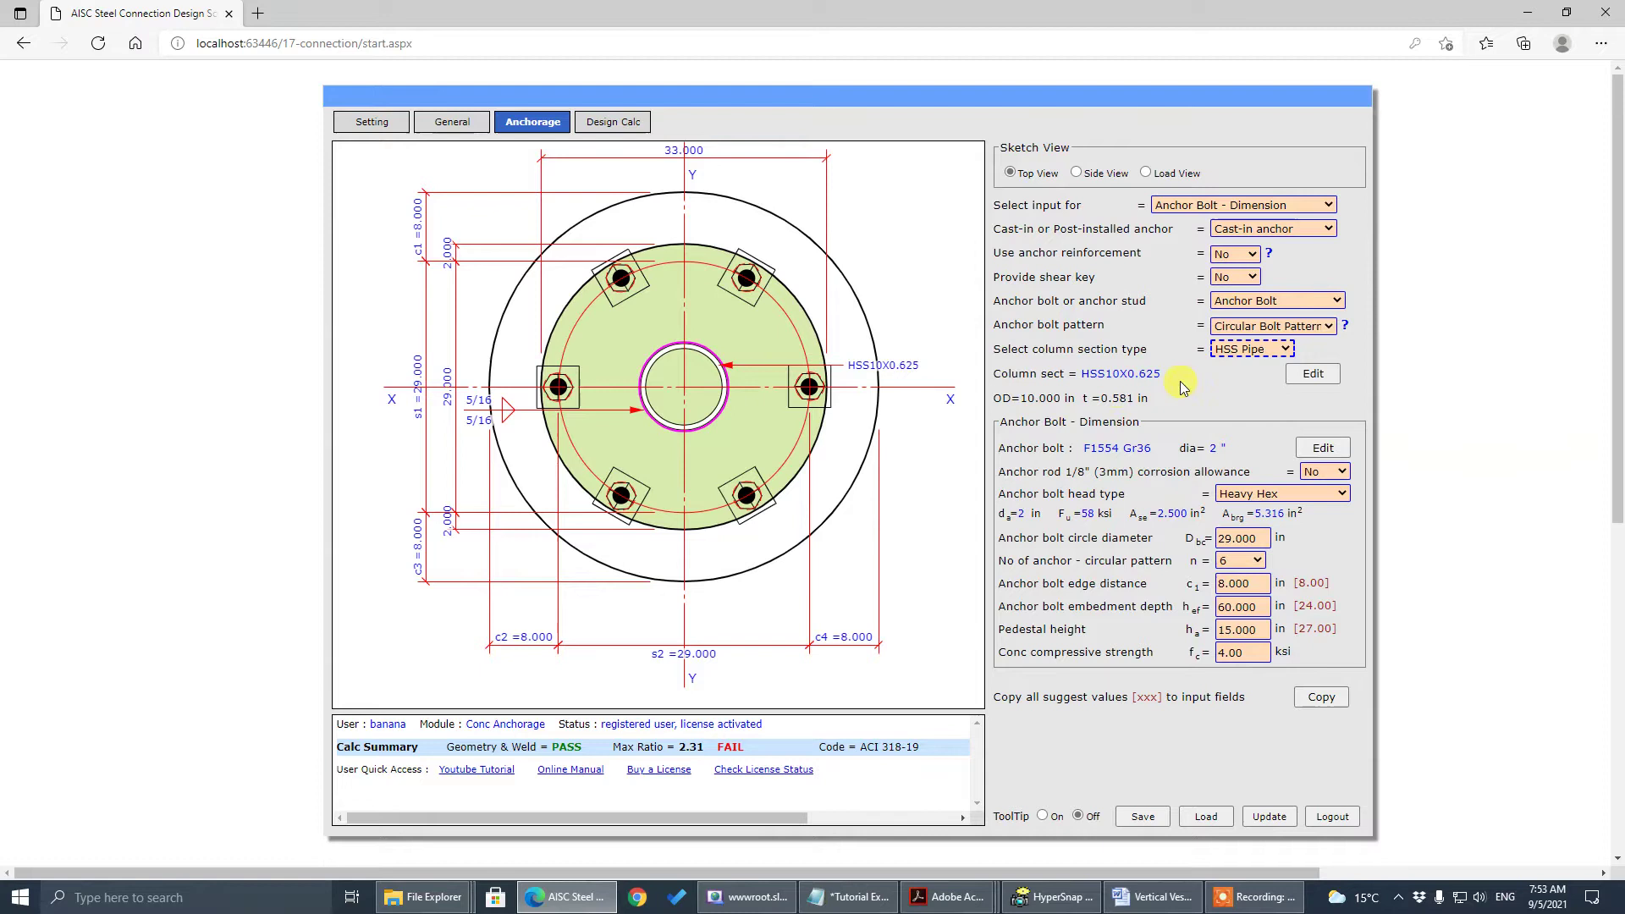
click(1313, 373)
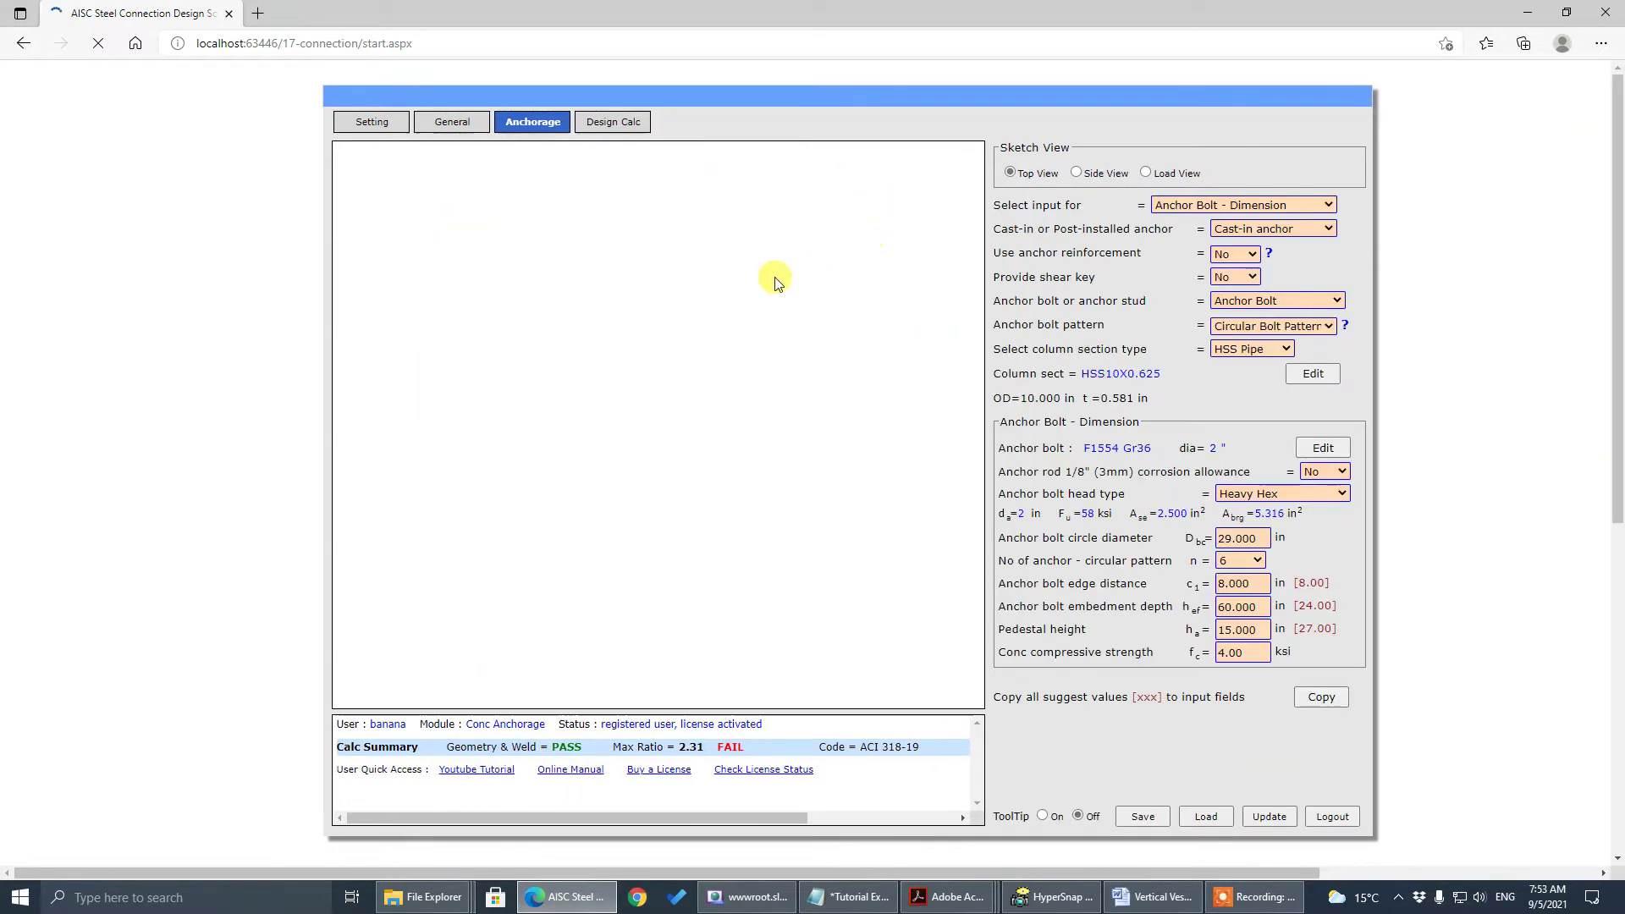
drag(946, 267, 948, 398)
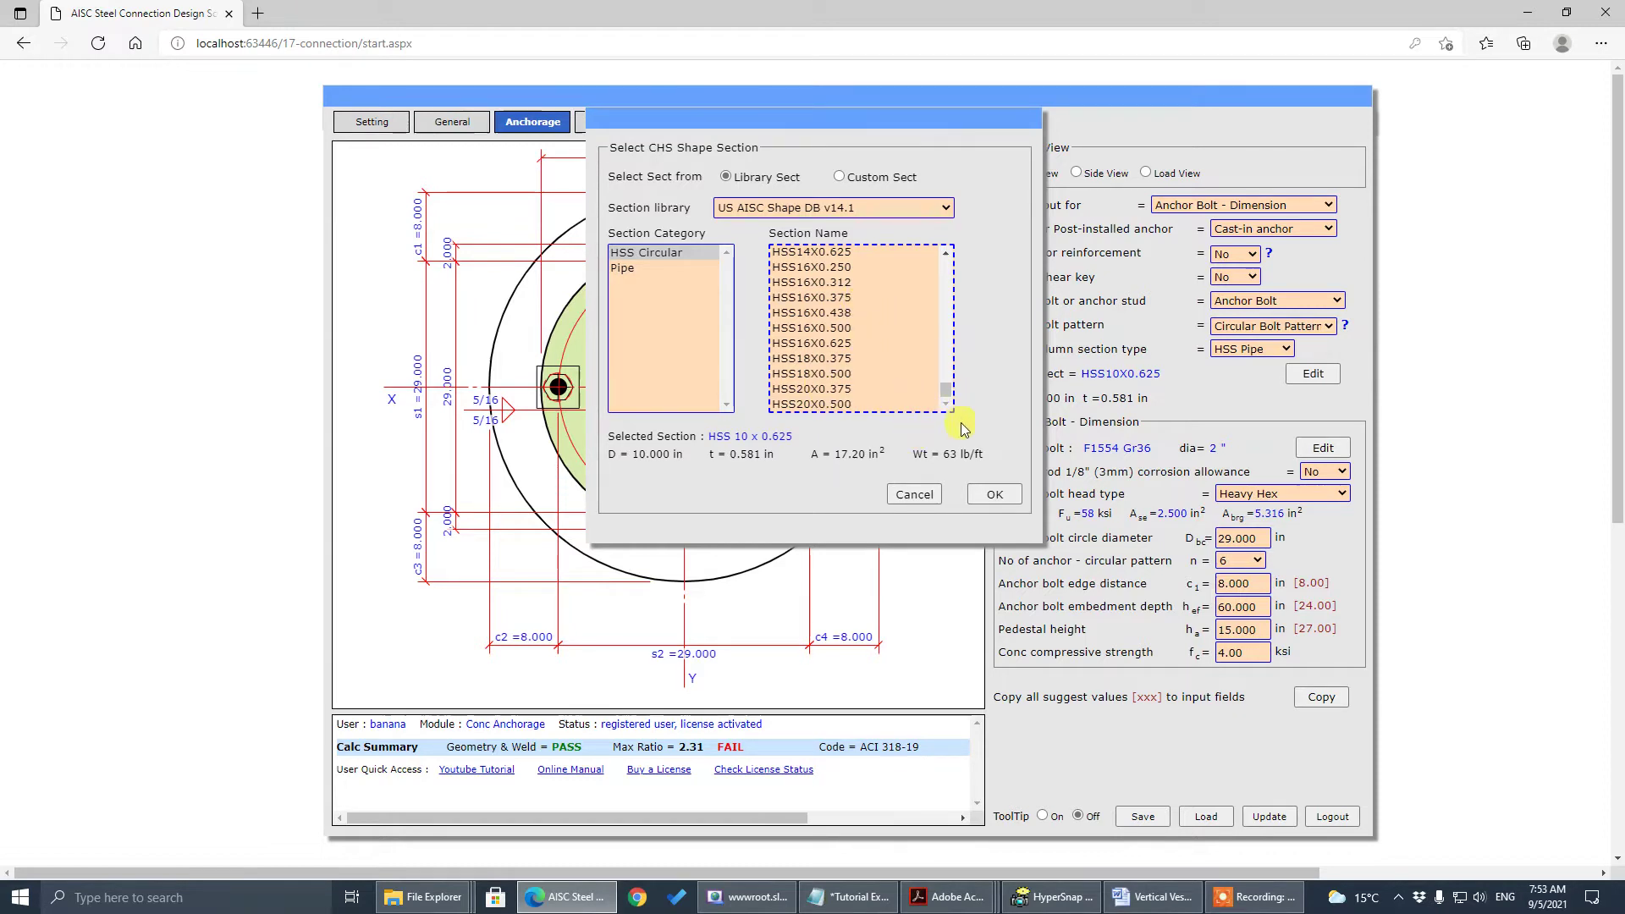
click(896, 210)
click(854, 181)
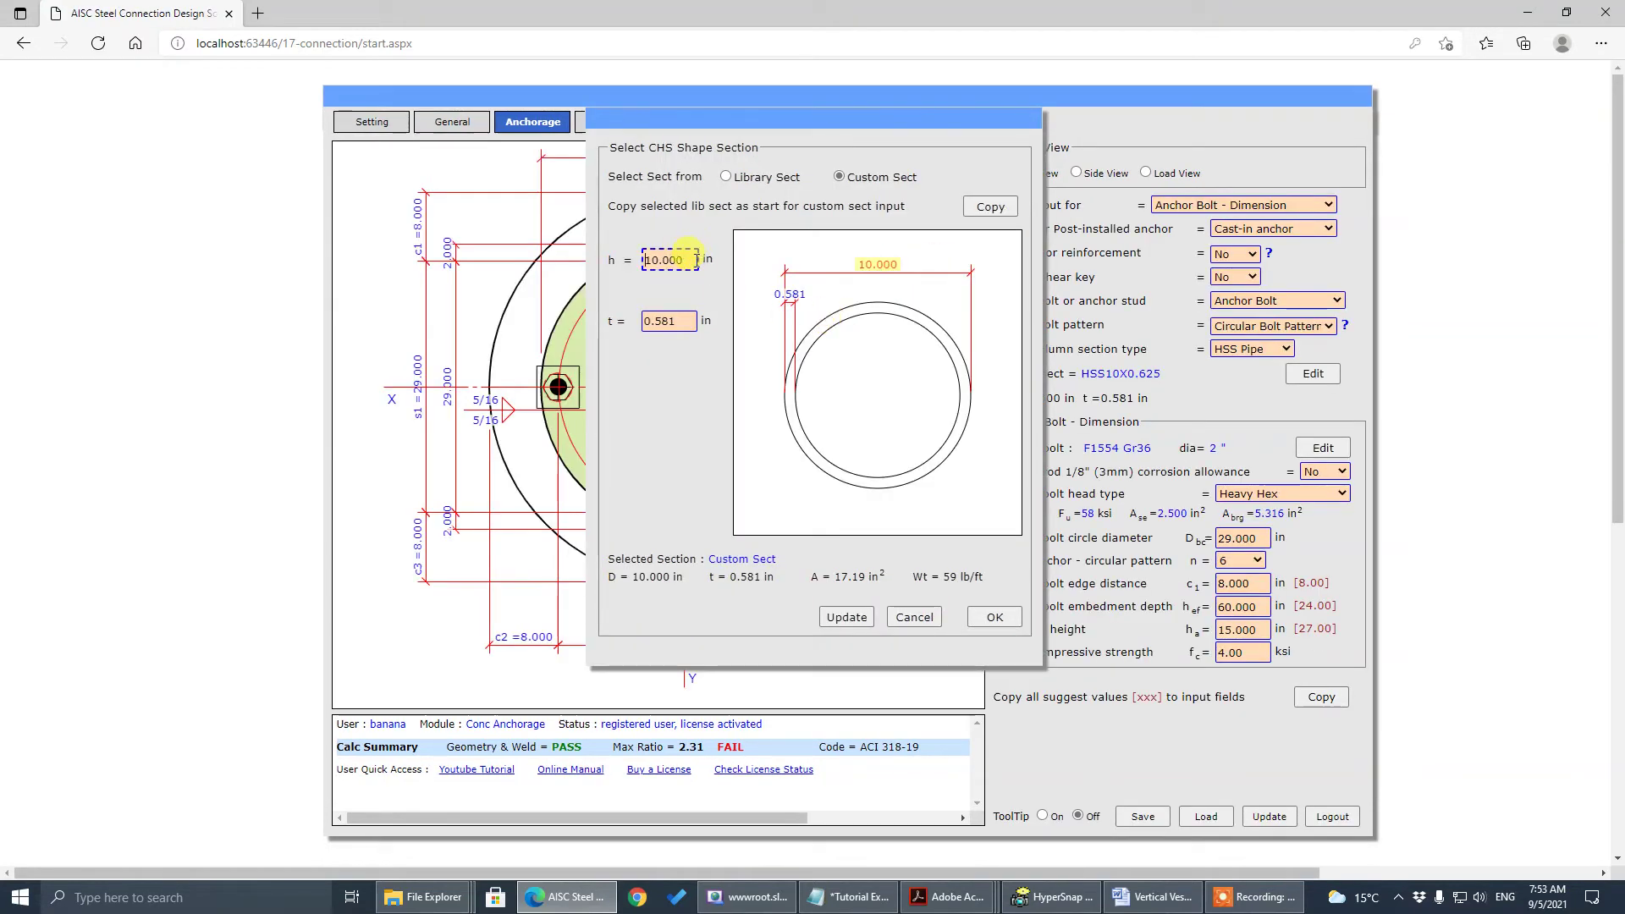
text(18)
key(Tab)
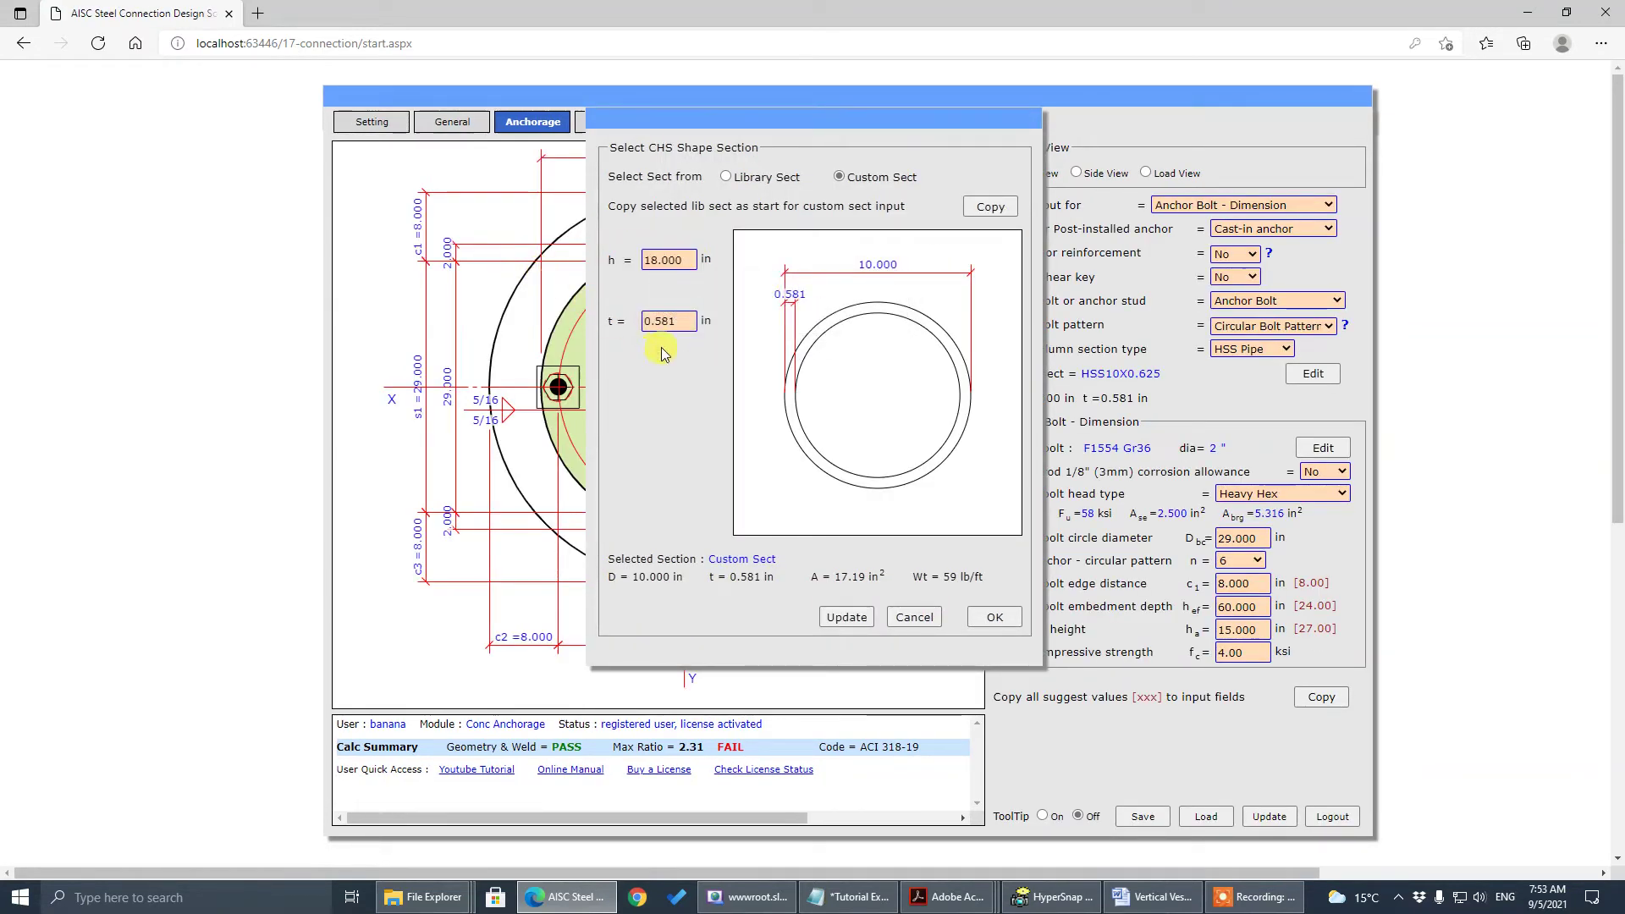
text(0.500)
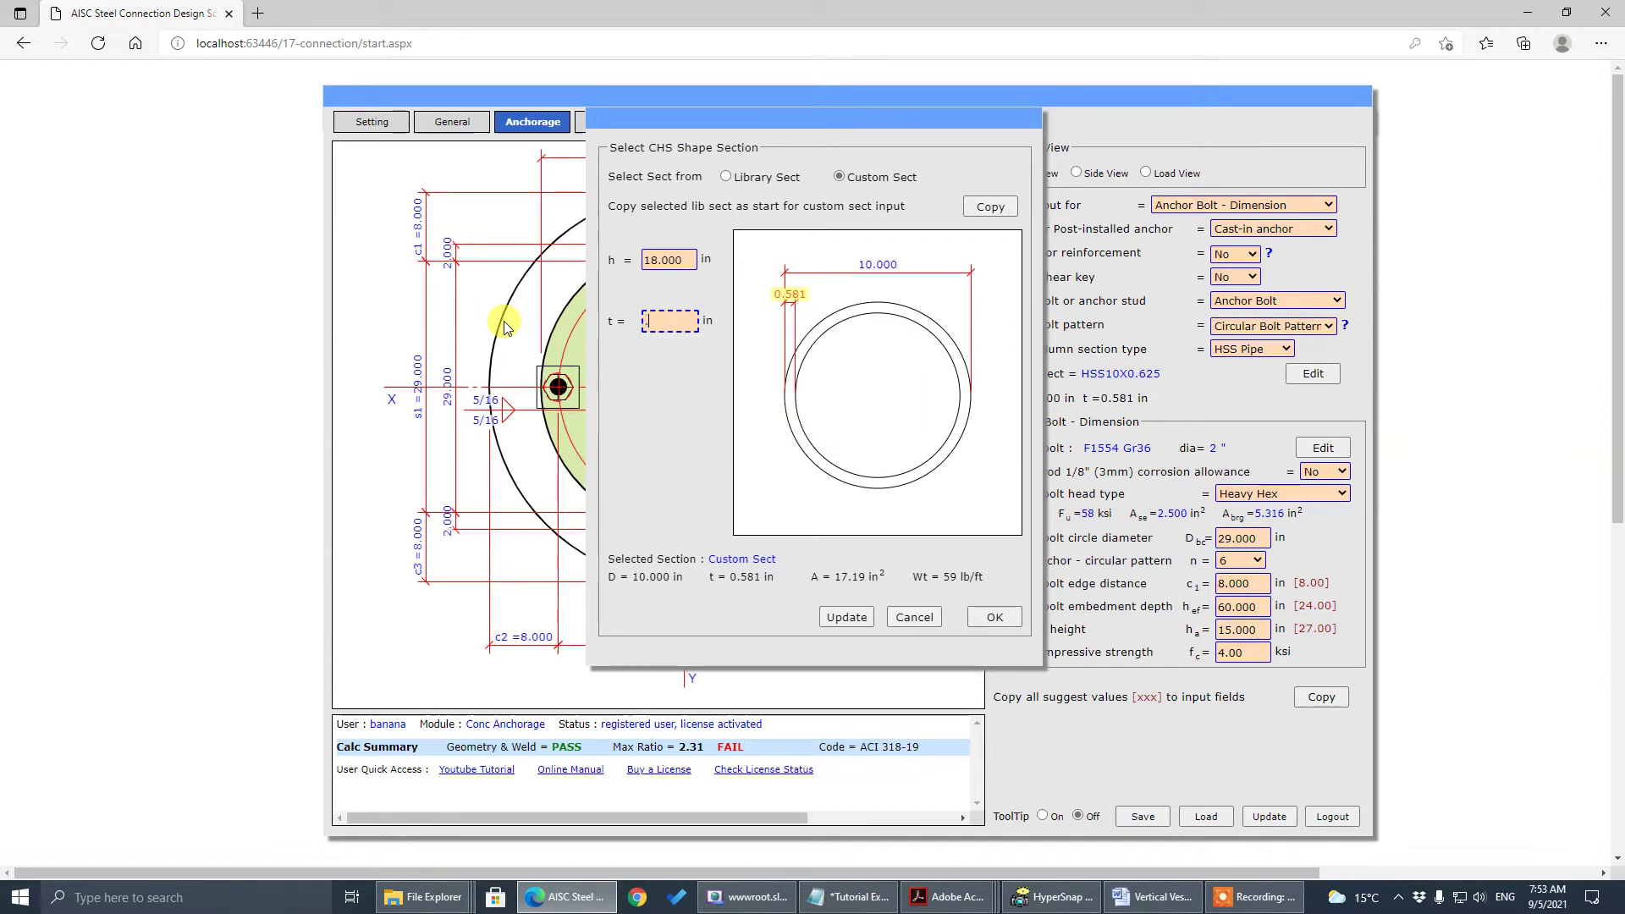
click(846, 619)
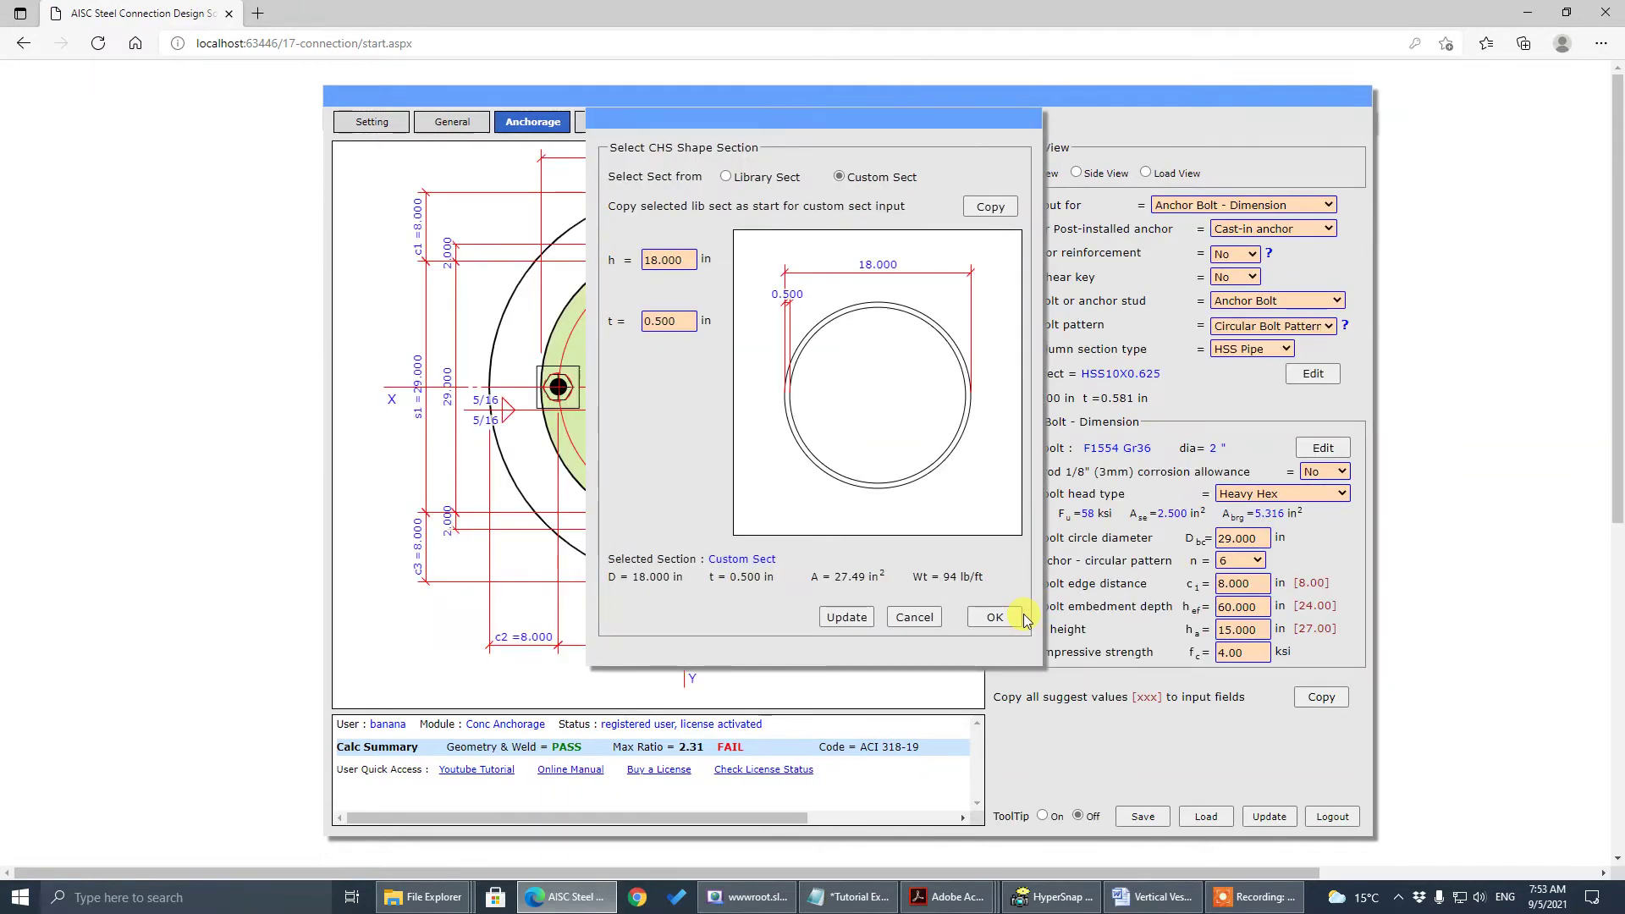
Accept the CHS 18 x 0.5 column and set edge distance c1 to 9.5 inches
click(1012, 624)
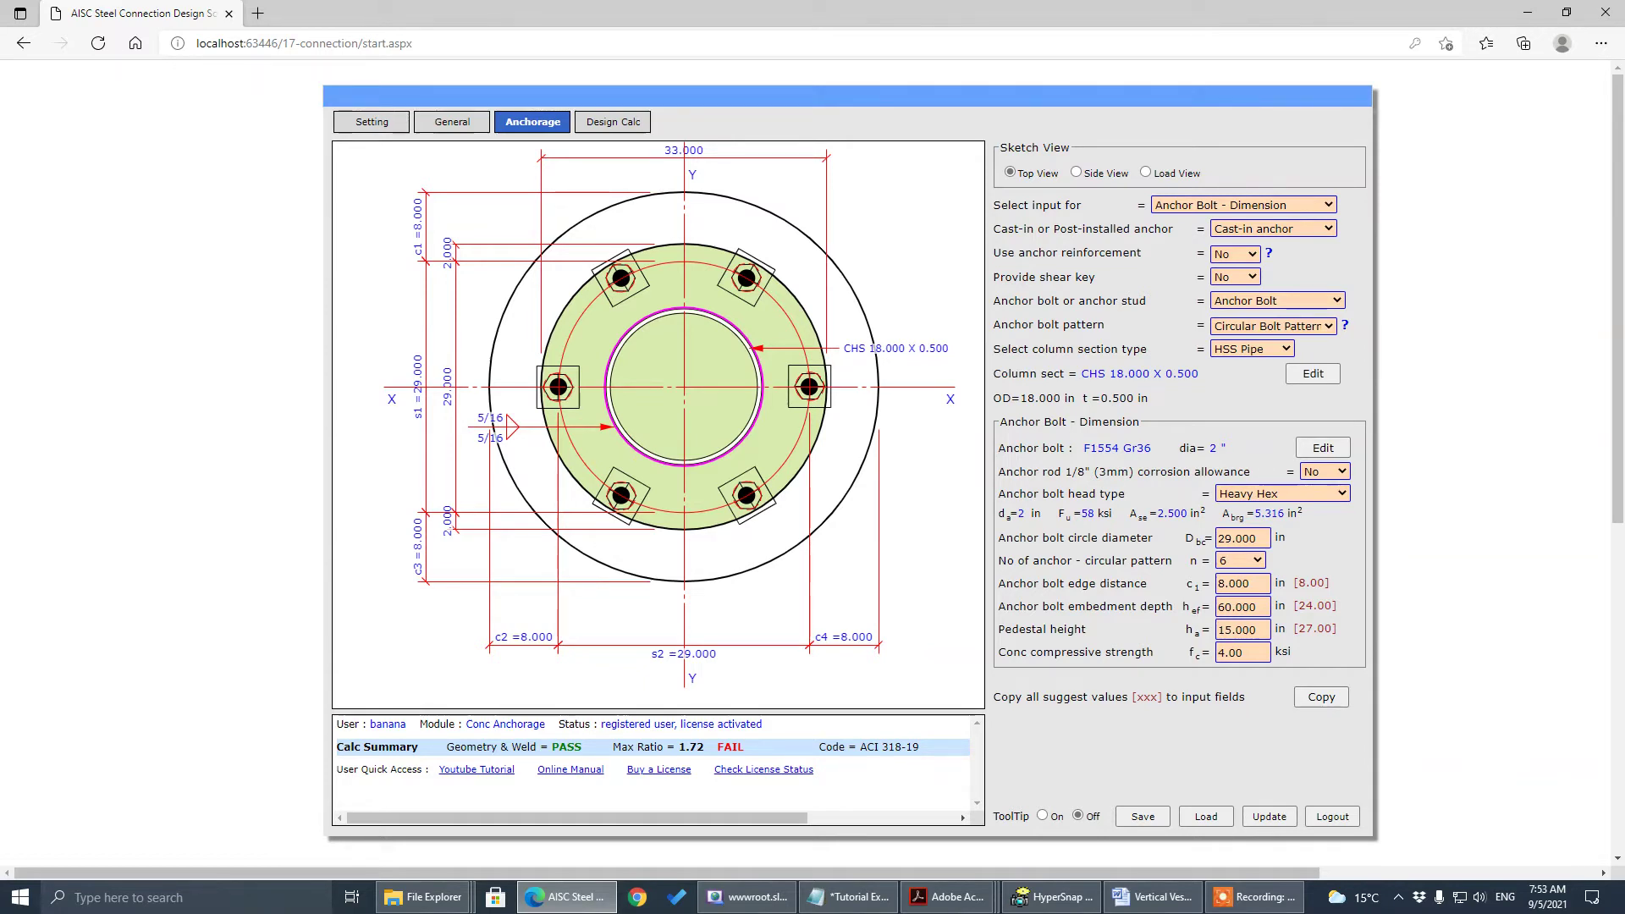
key(Tab)
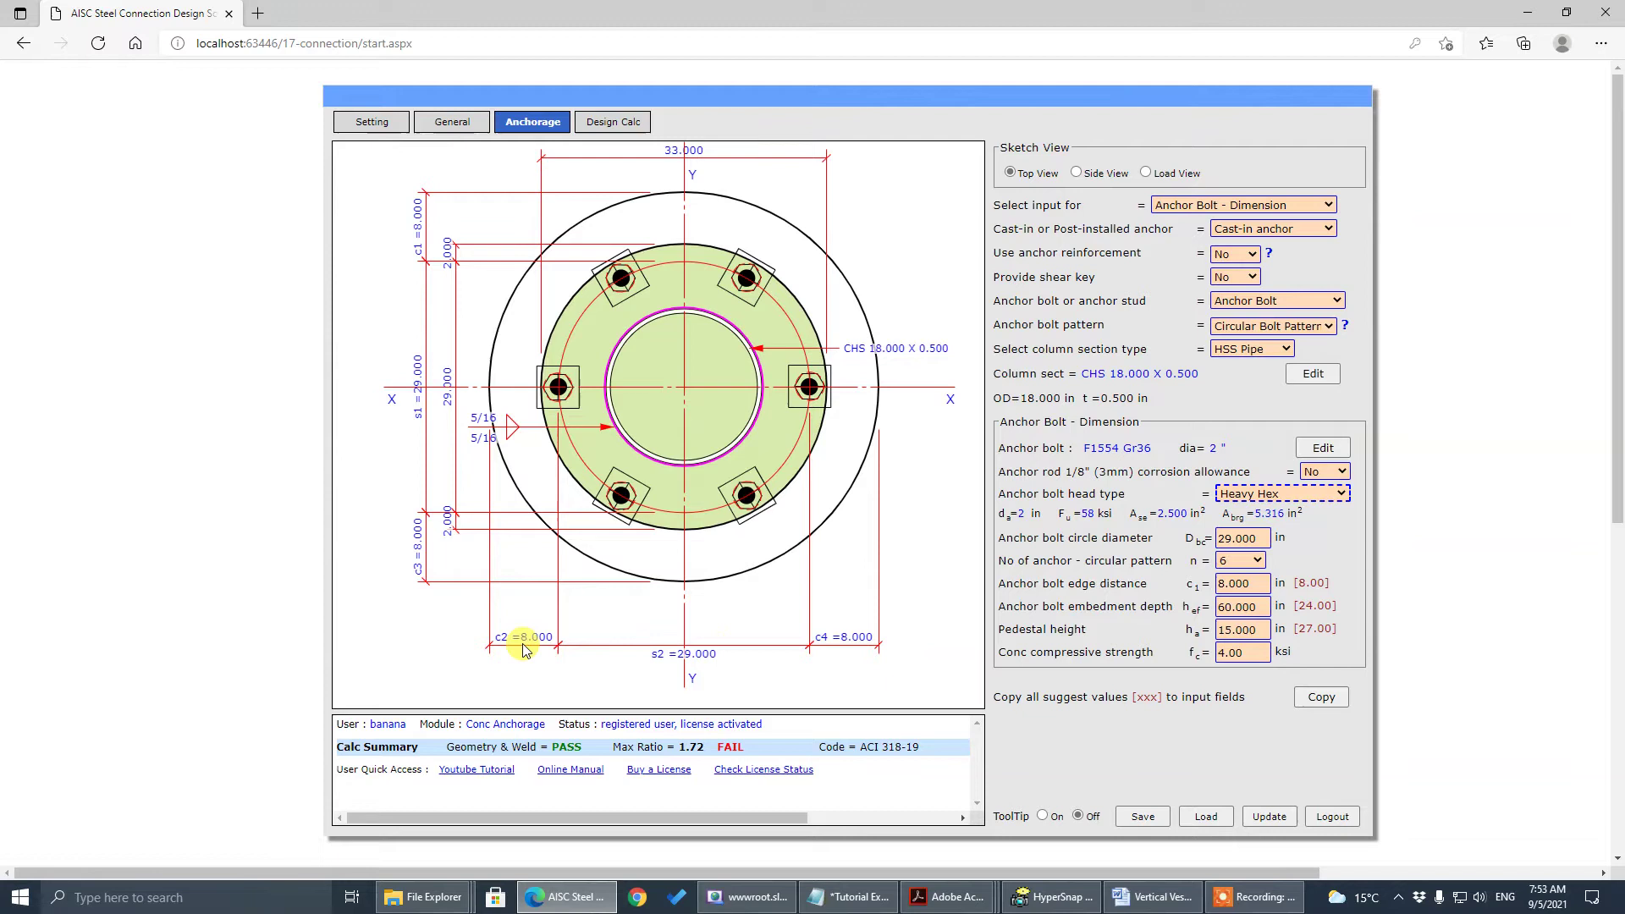
click(1242, 582)
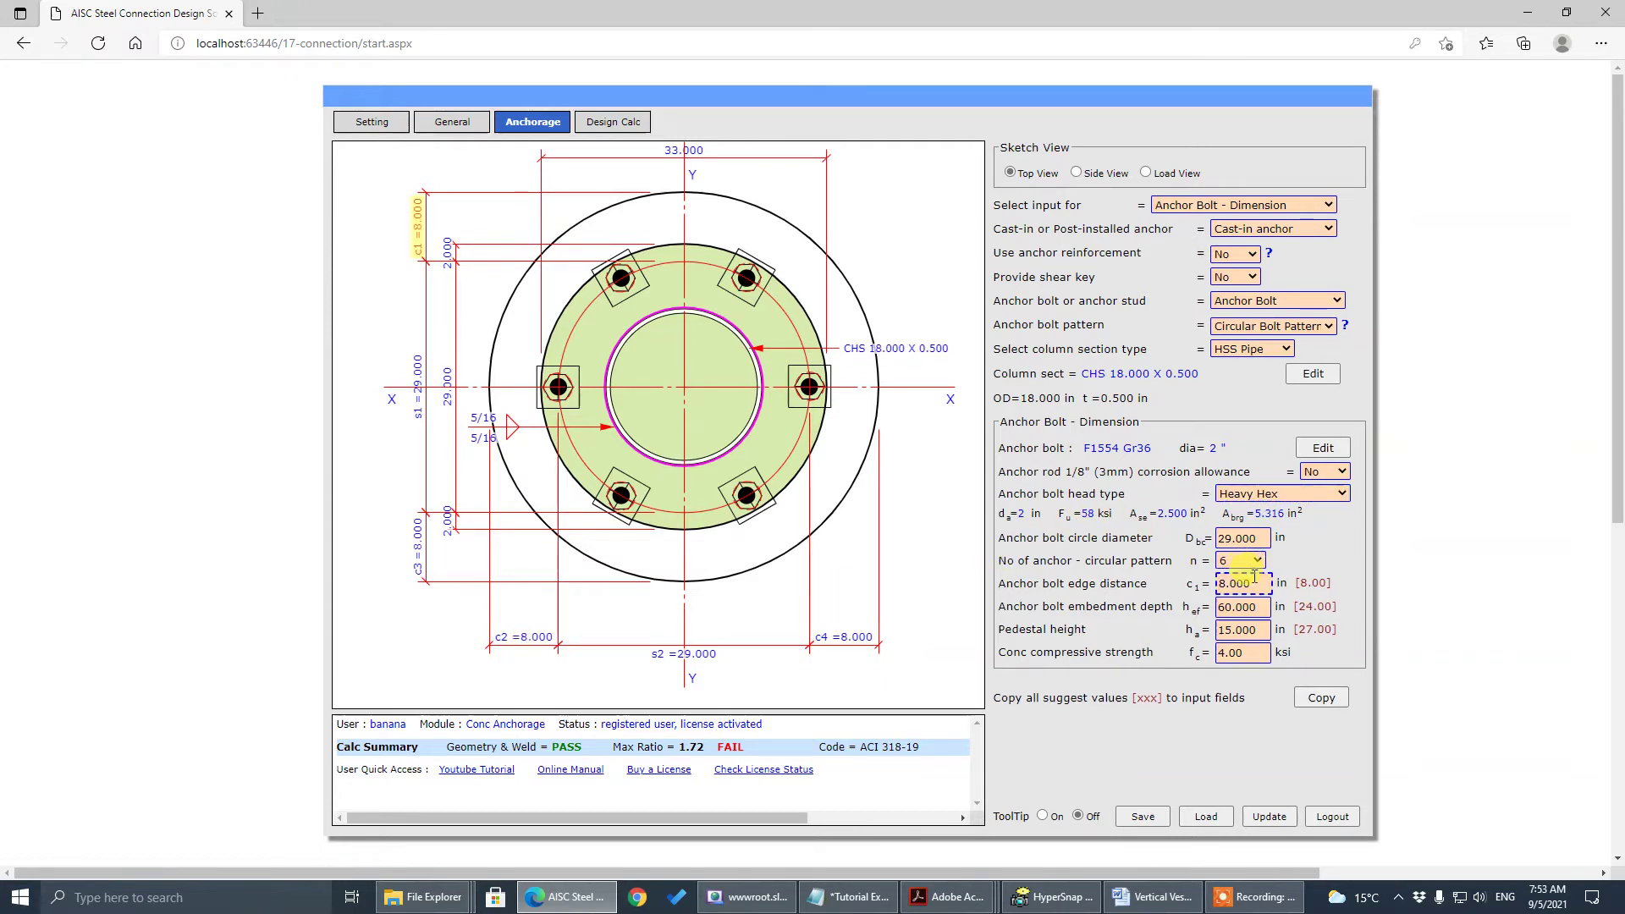
drag(1255, 581, 1076, 584)
text(9)
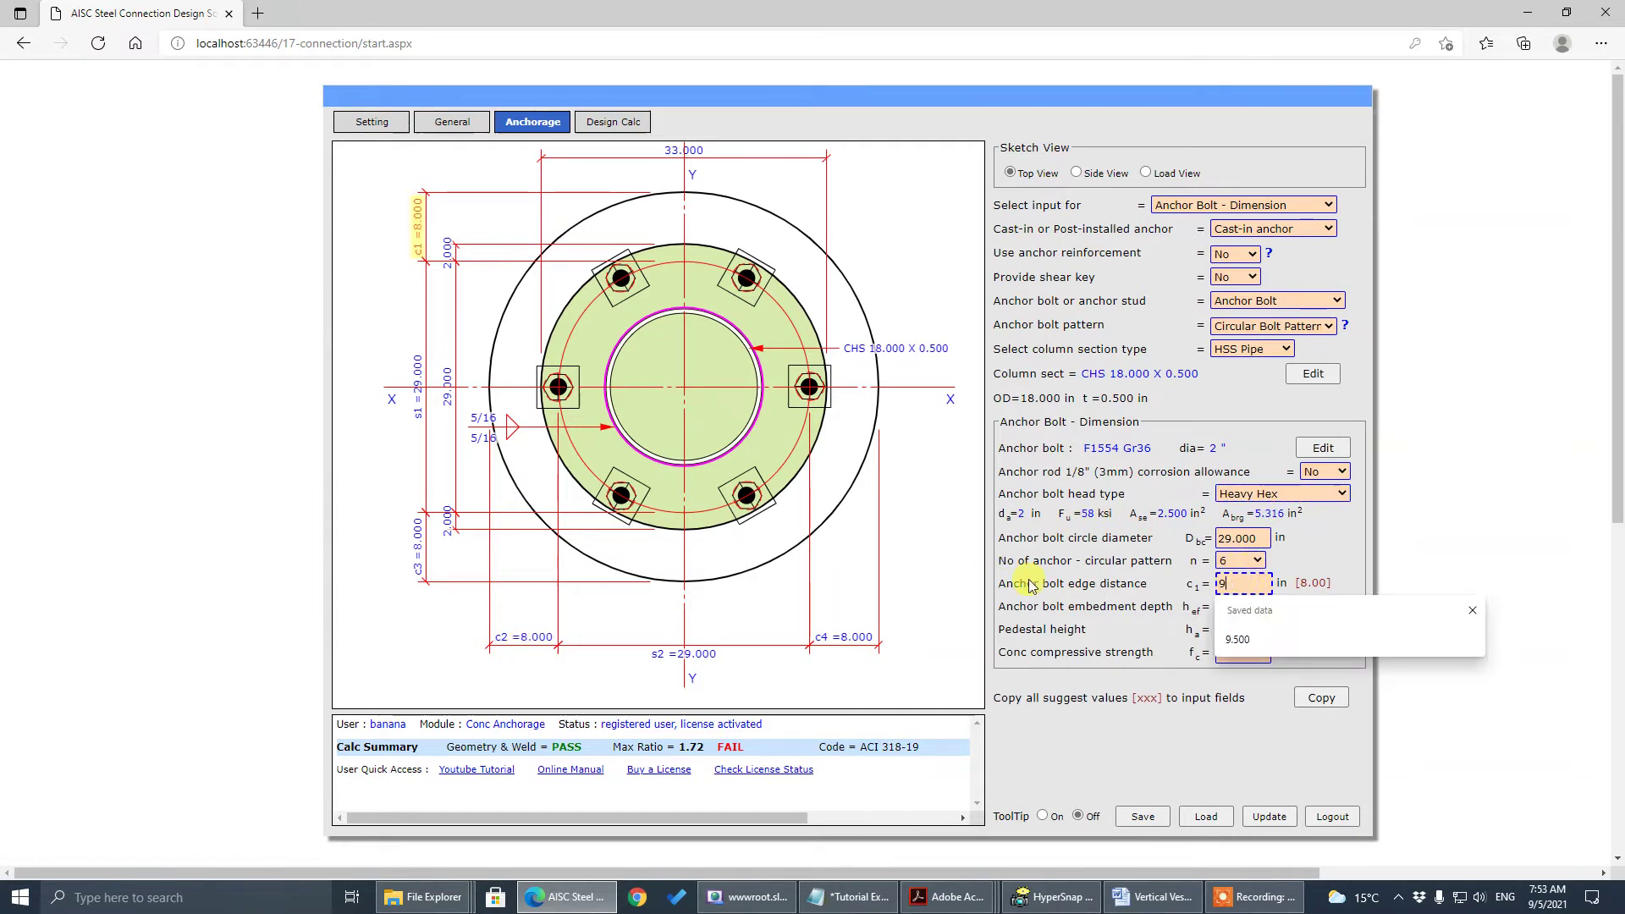
click(1269, 816)
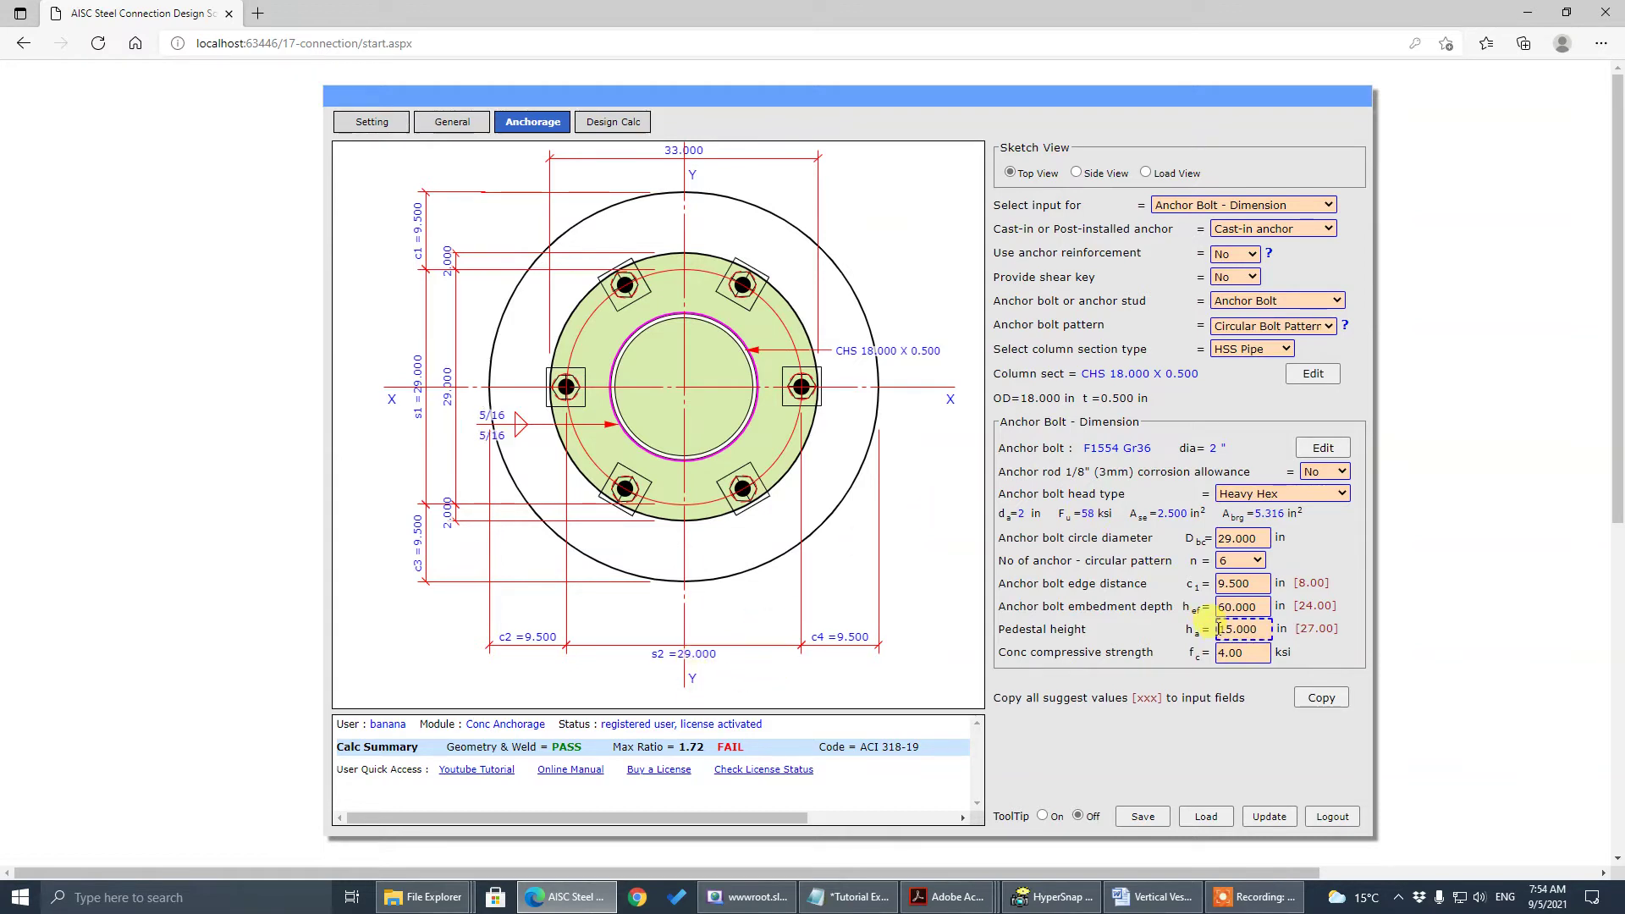
Set the pedestal height to 216 inches
click(1231, 630)
drag(1274, 630, 1104, 635)
text(216)
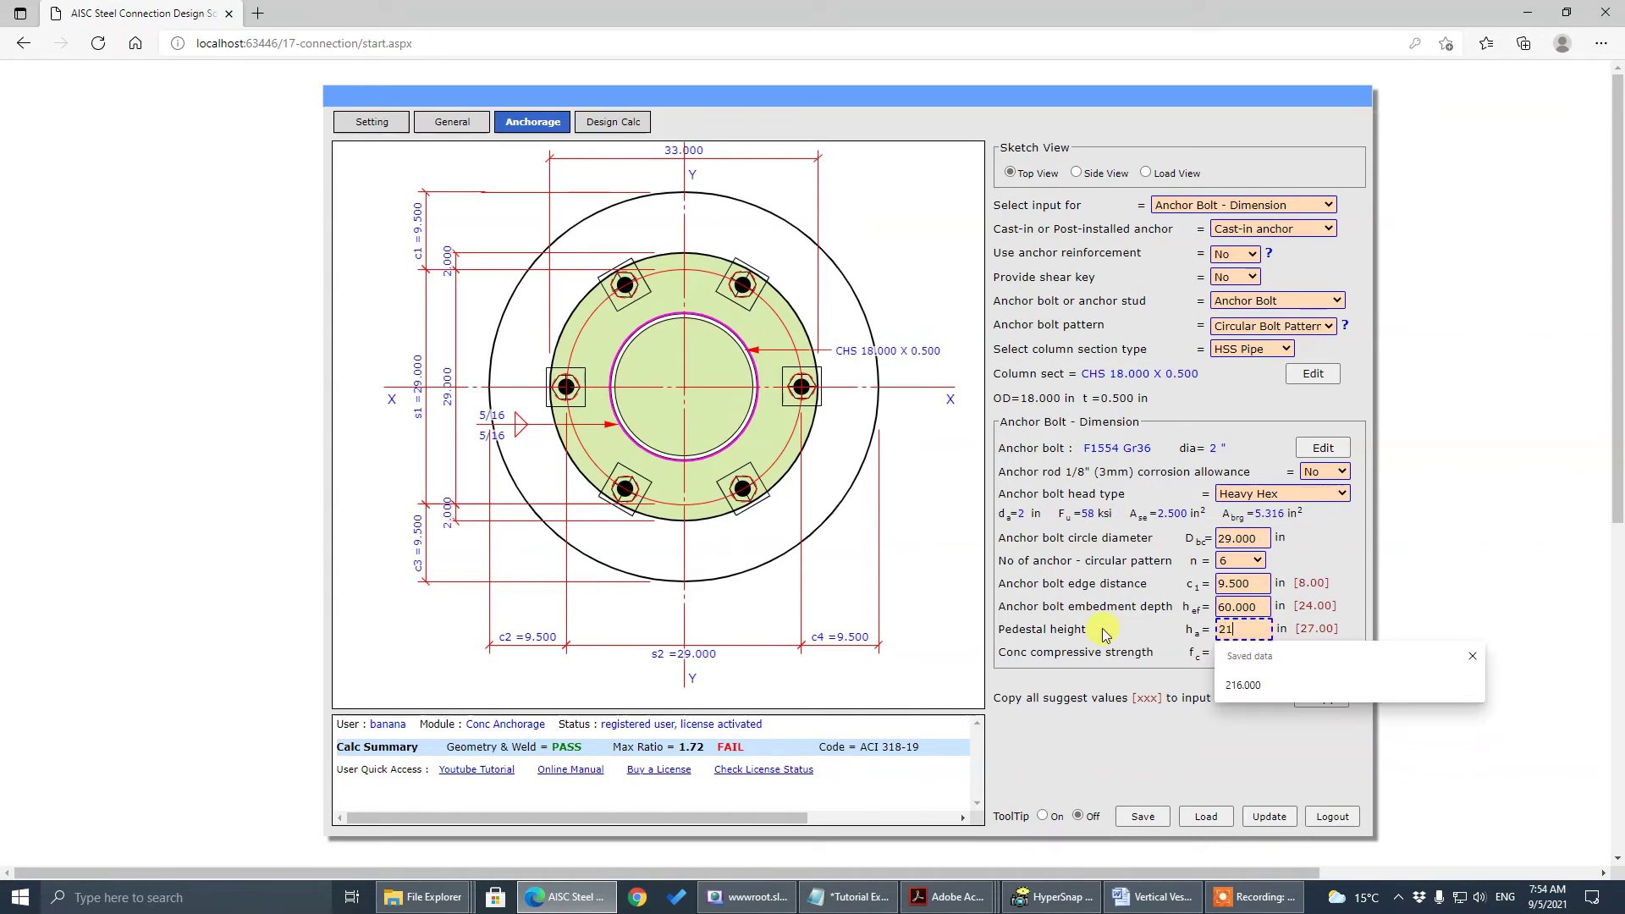
key(Return)
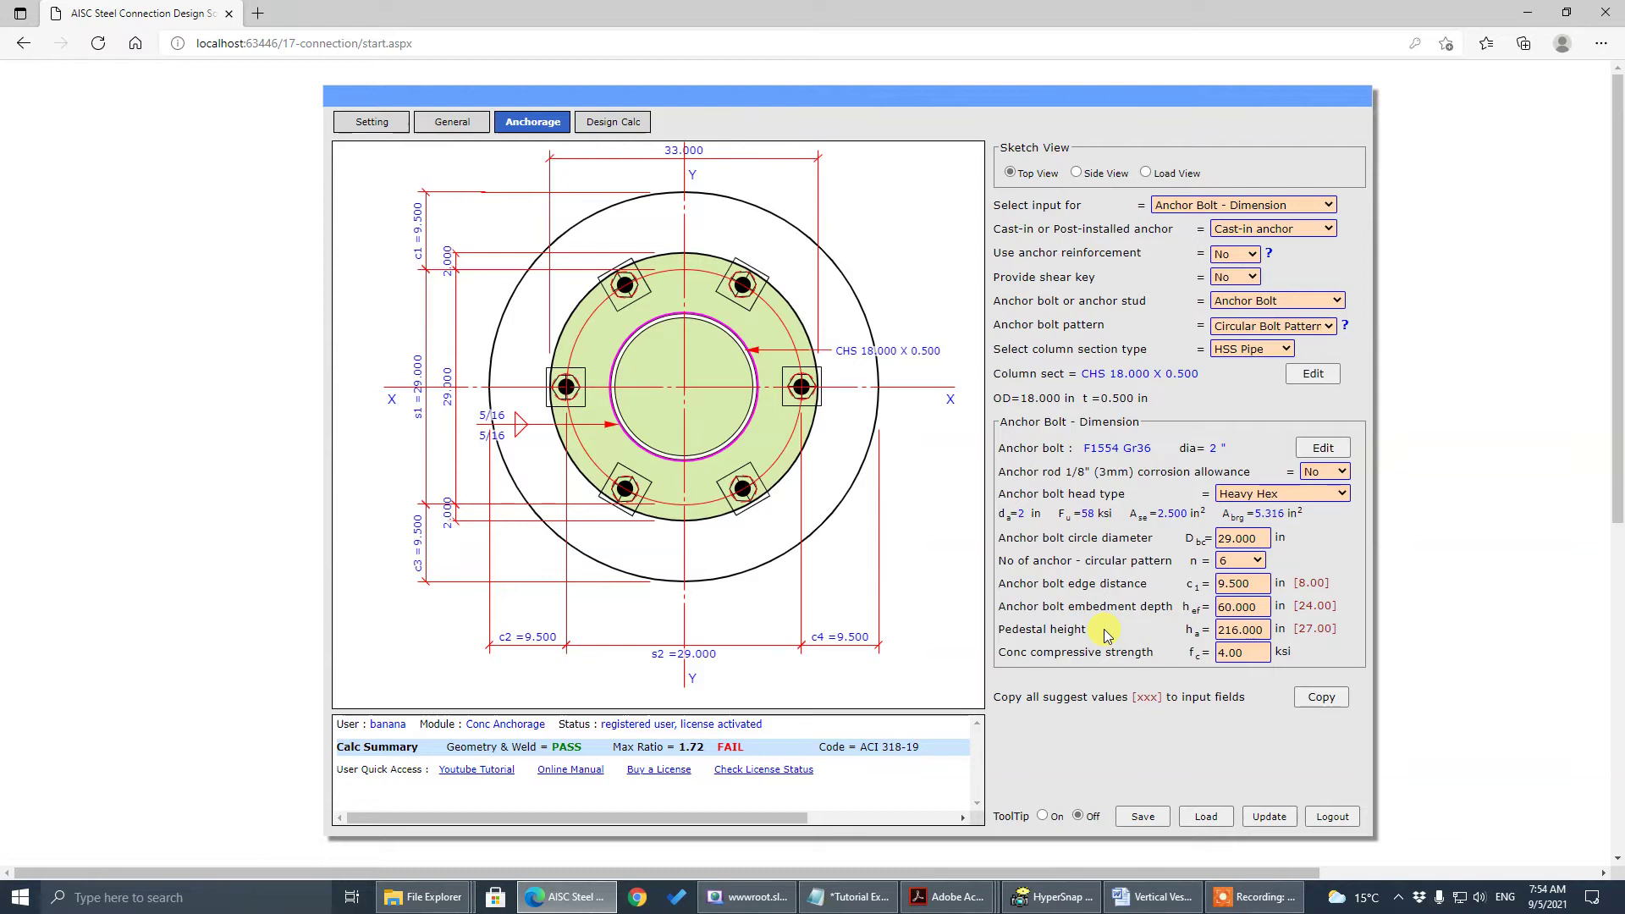
click(1270, 815)
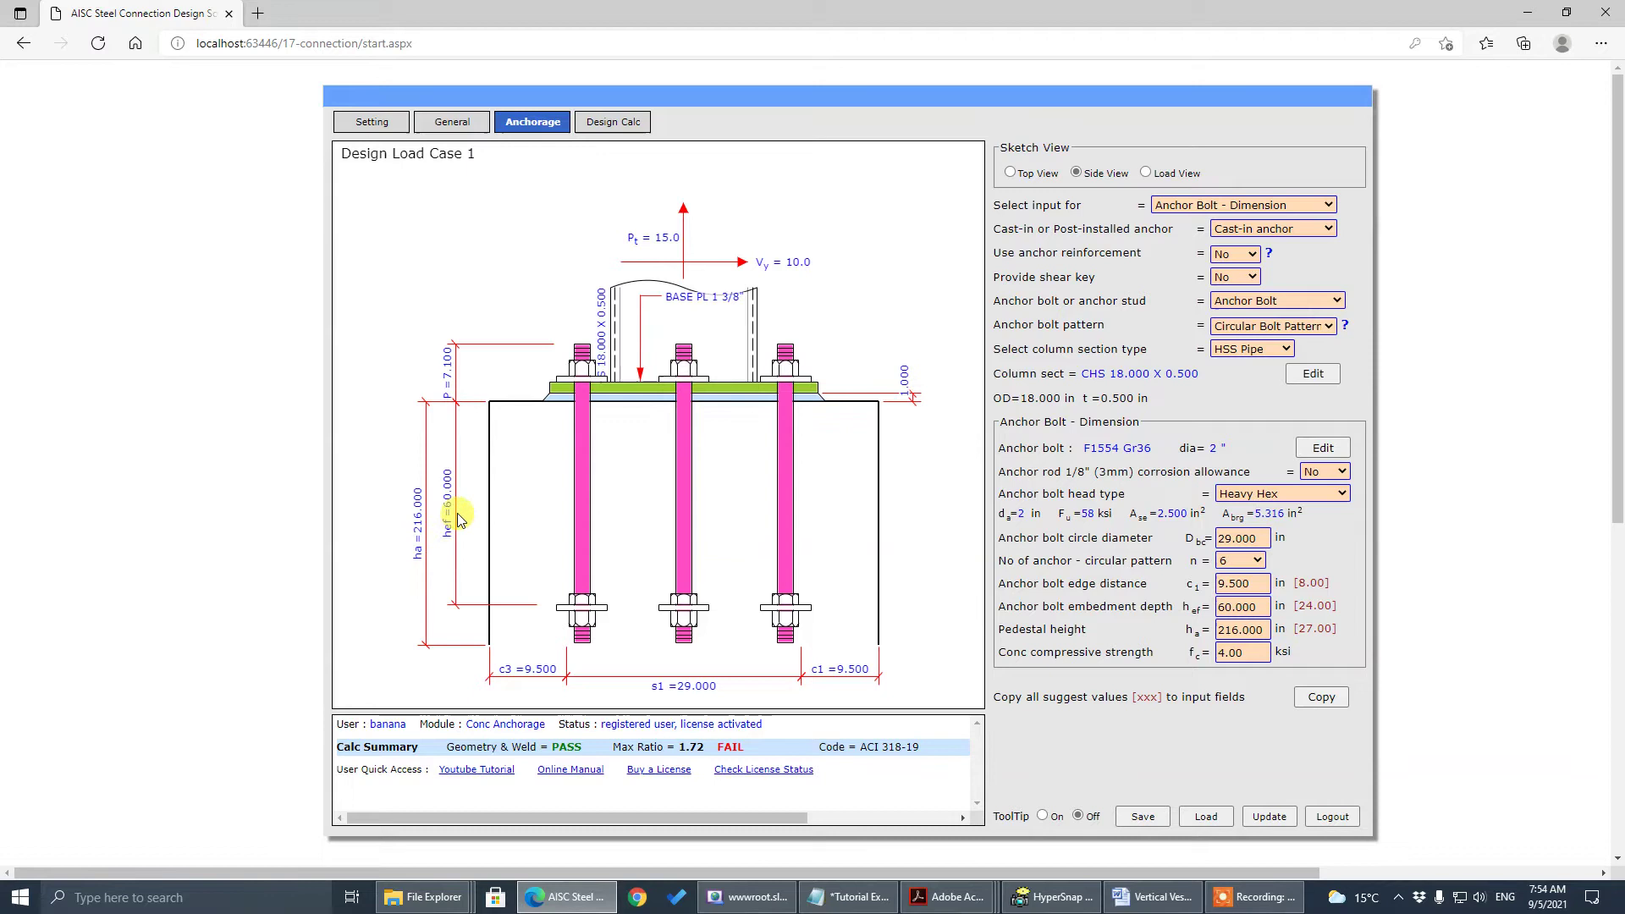
click(1010, 172)
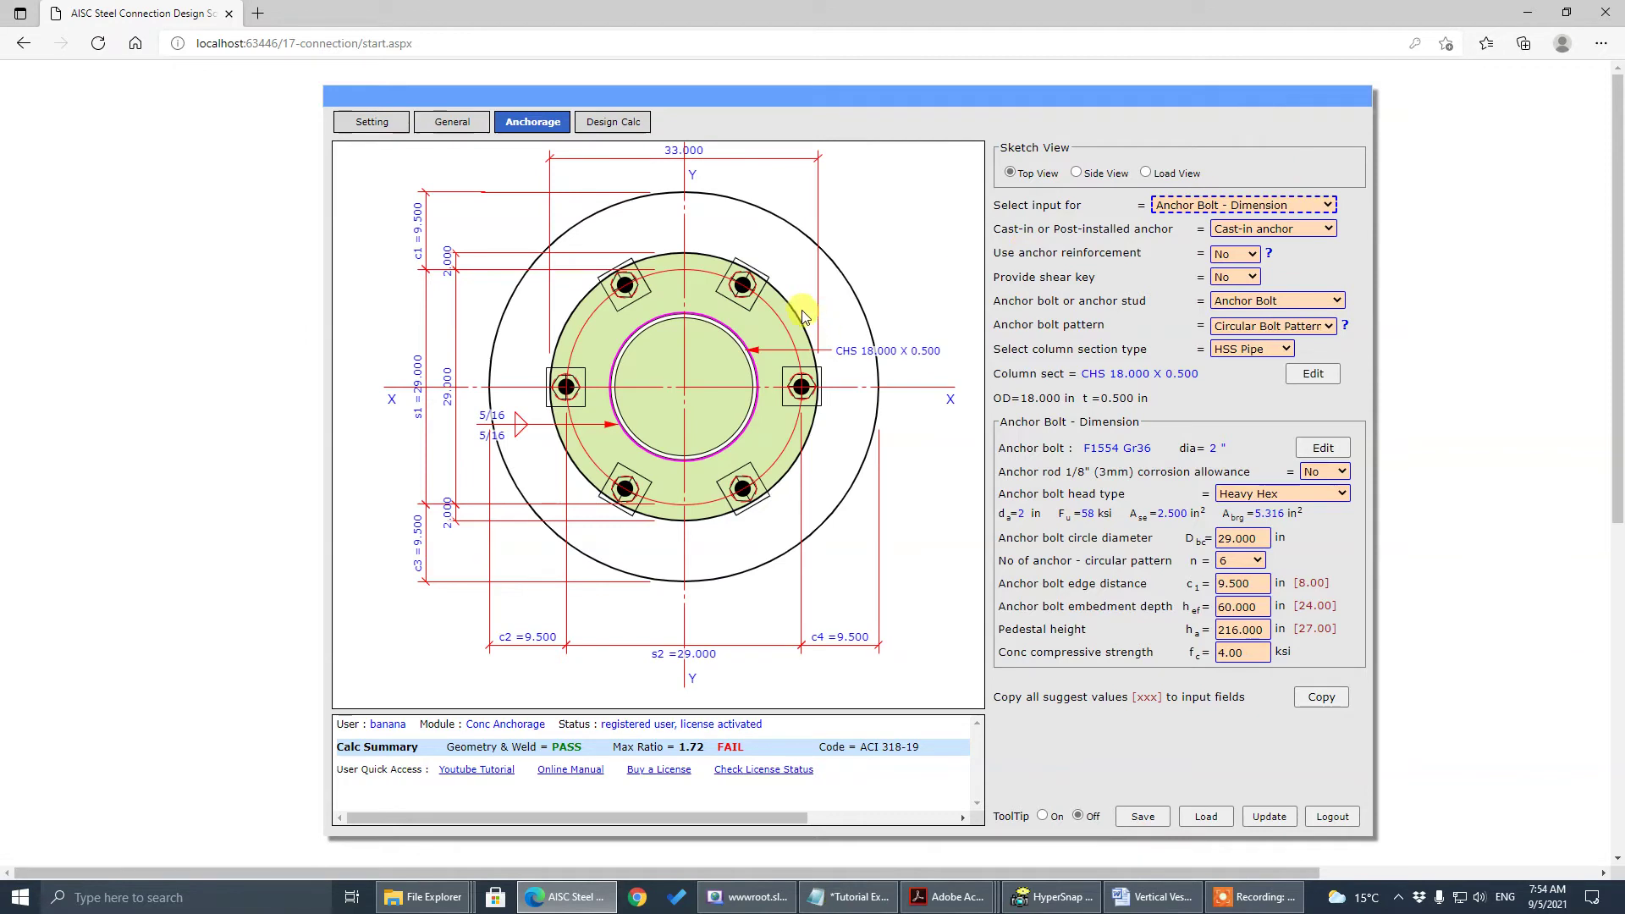
Show the Base PL & Col Weld input group
click(1279, 236)
click(1297, 206)
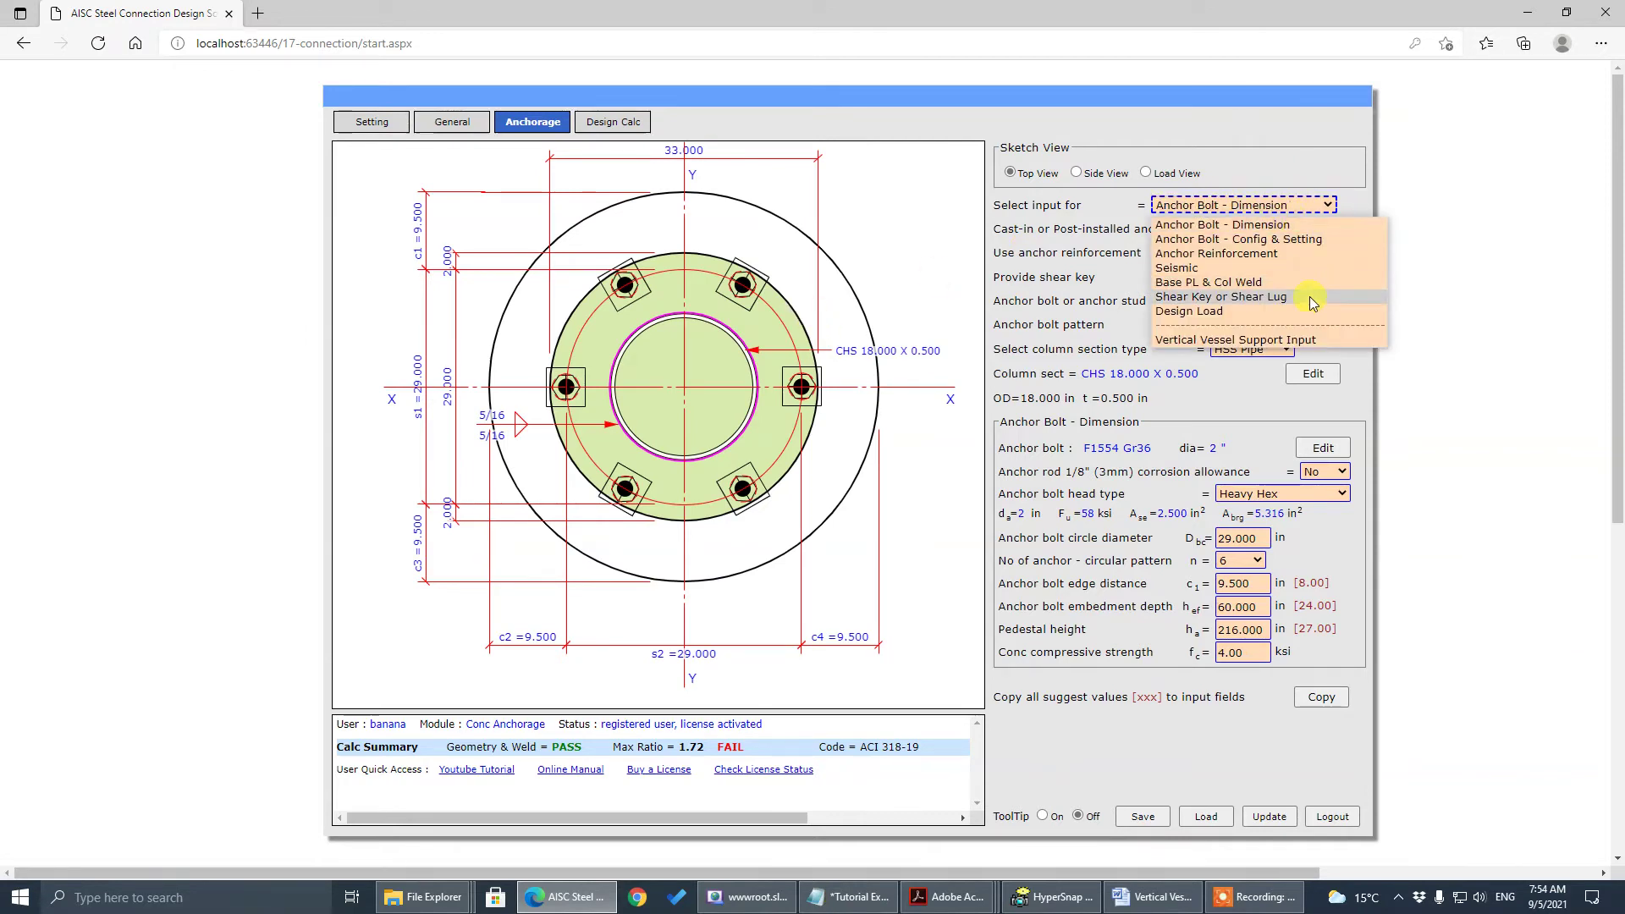
click(1311, 285)
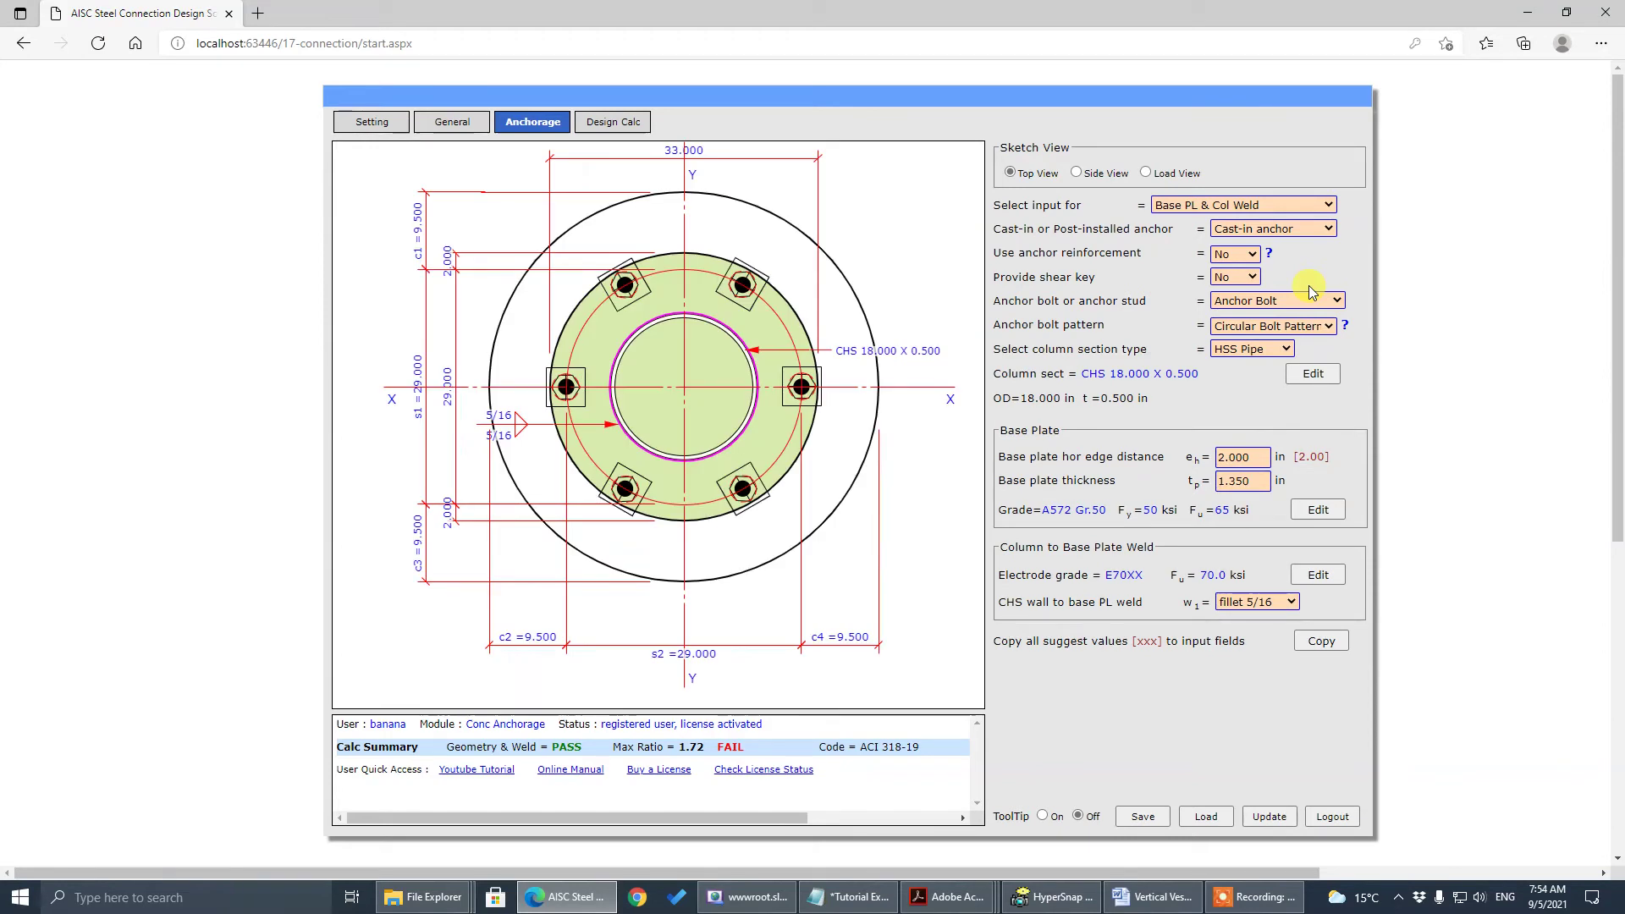
click(1303, 301)
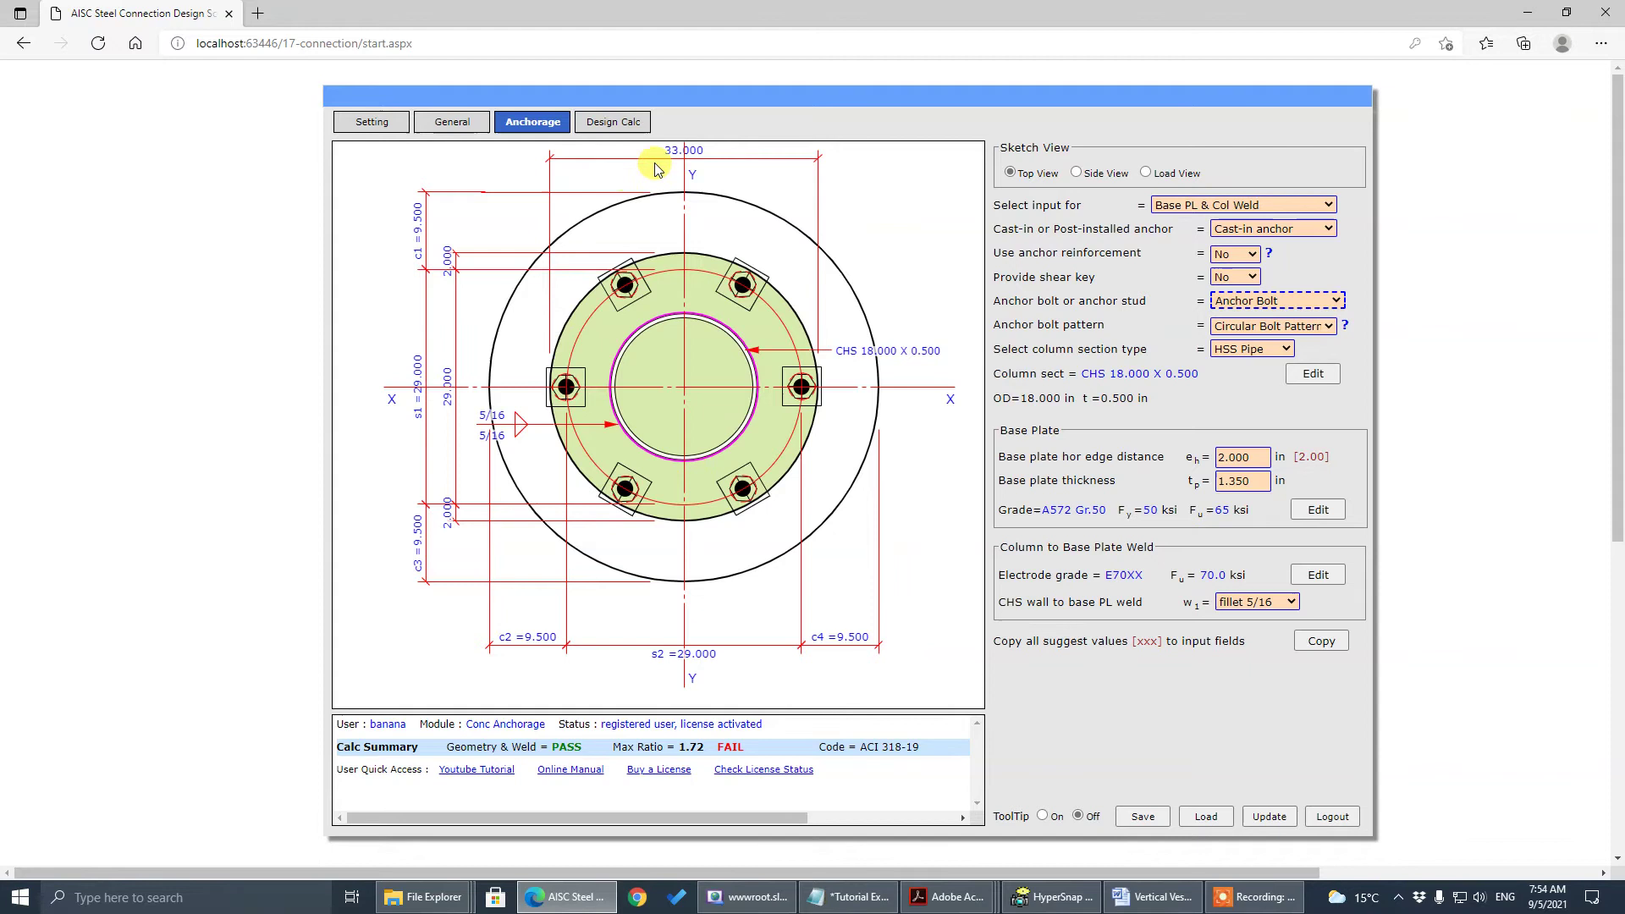
click(1311, 328)
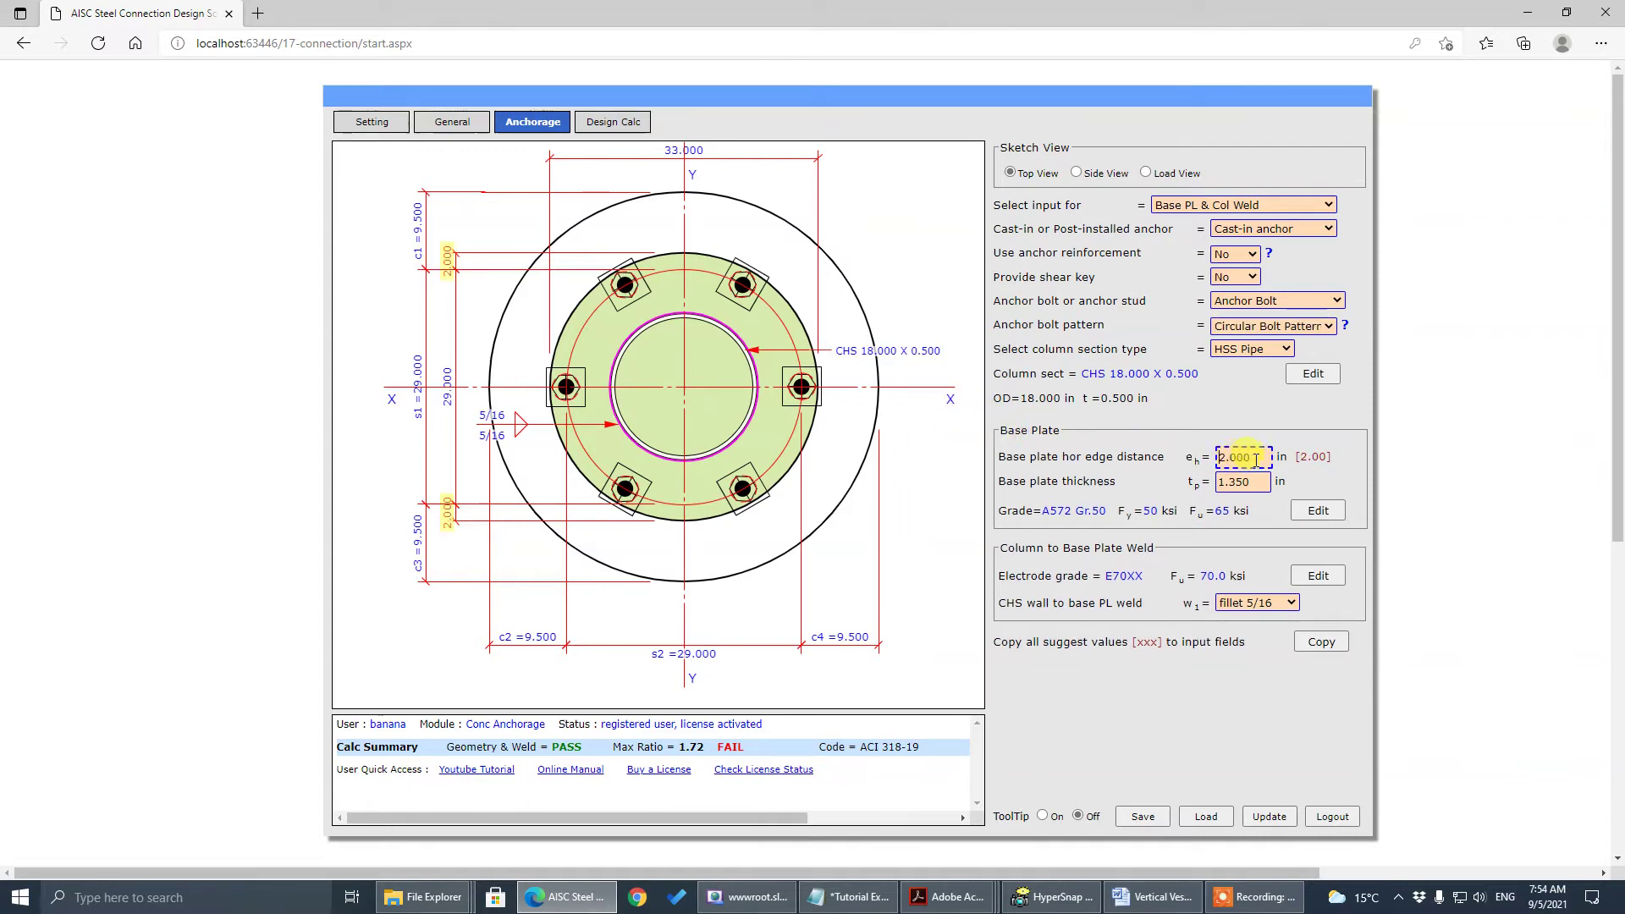
Set base plate edge distance eh to 3.000 and thickness tp to 3 inches
drag(1256, 457, 1038, 458)
text(3.000)
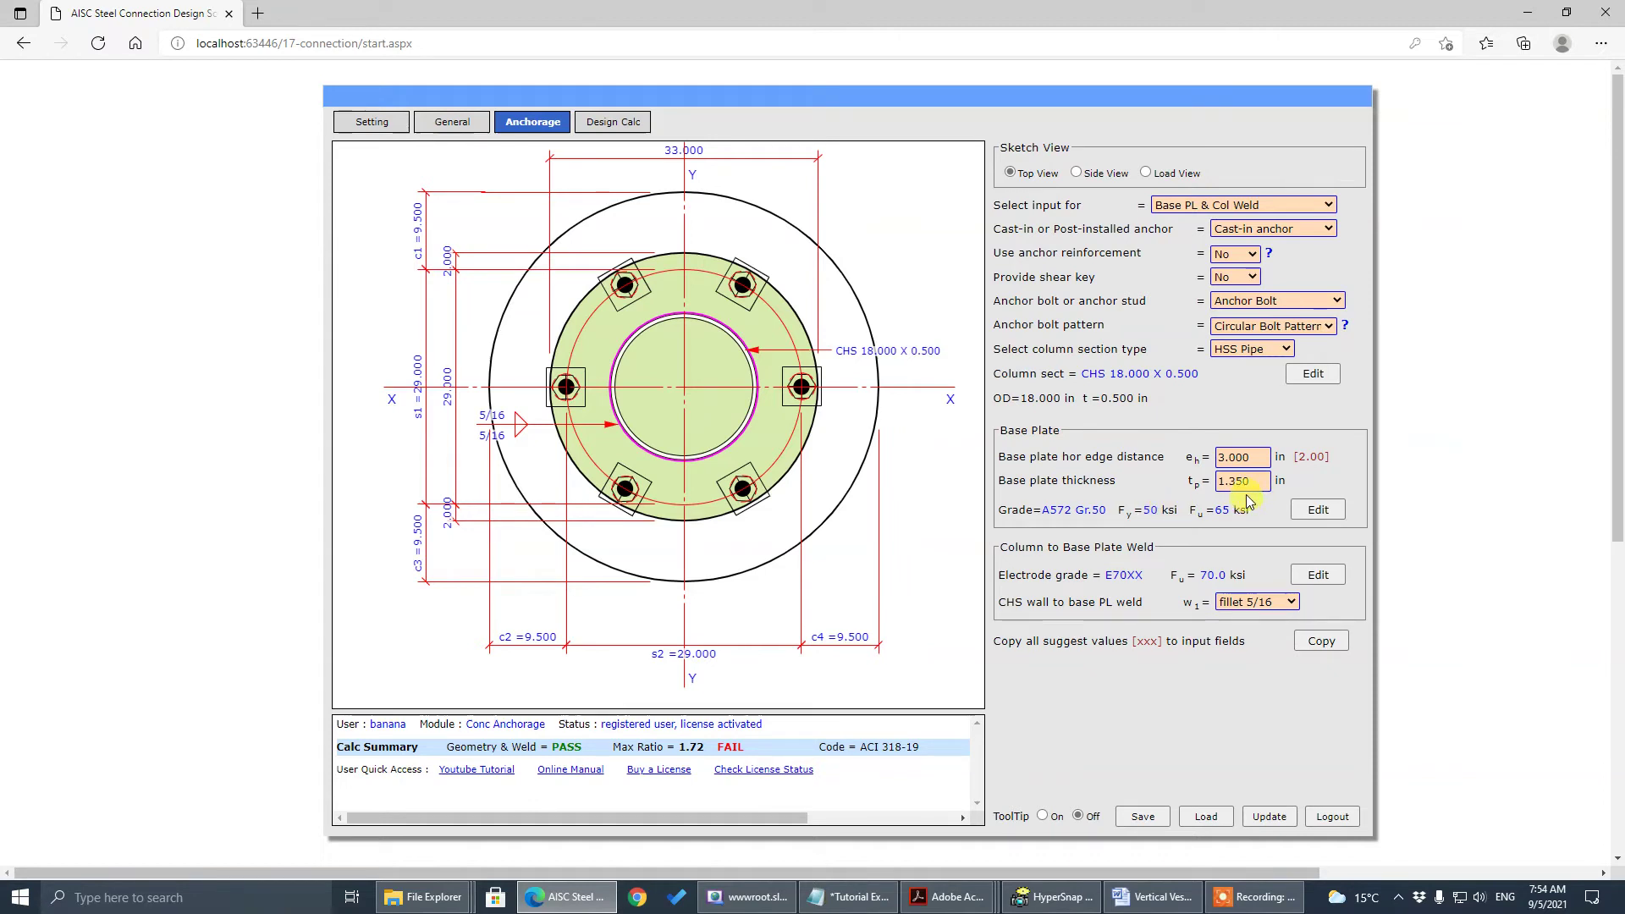
drag(1262, 481, 1057, 490)
text(3)
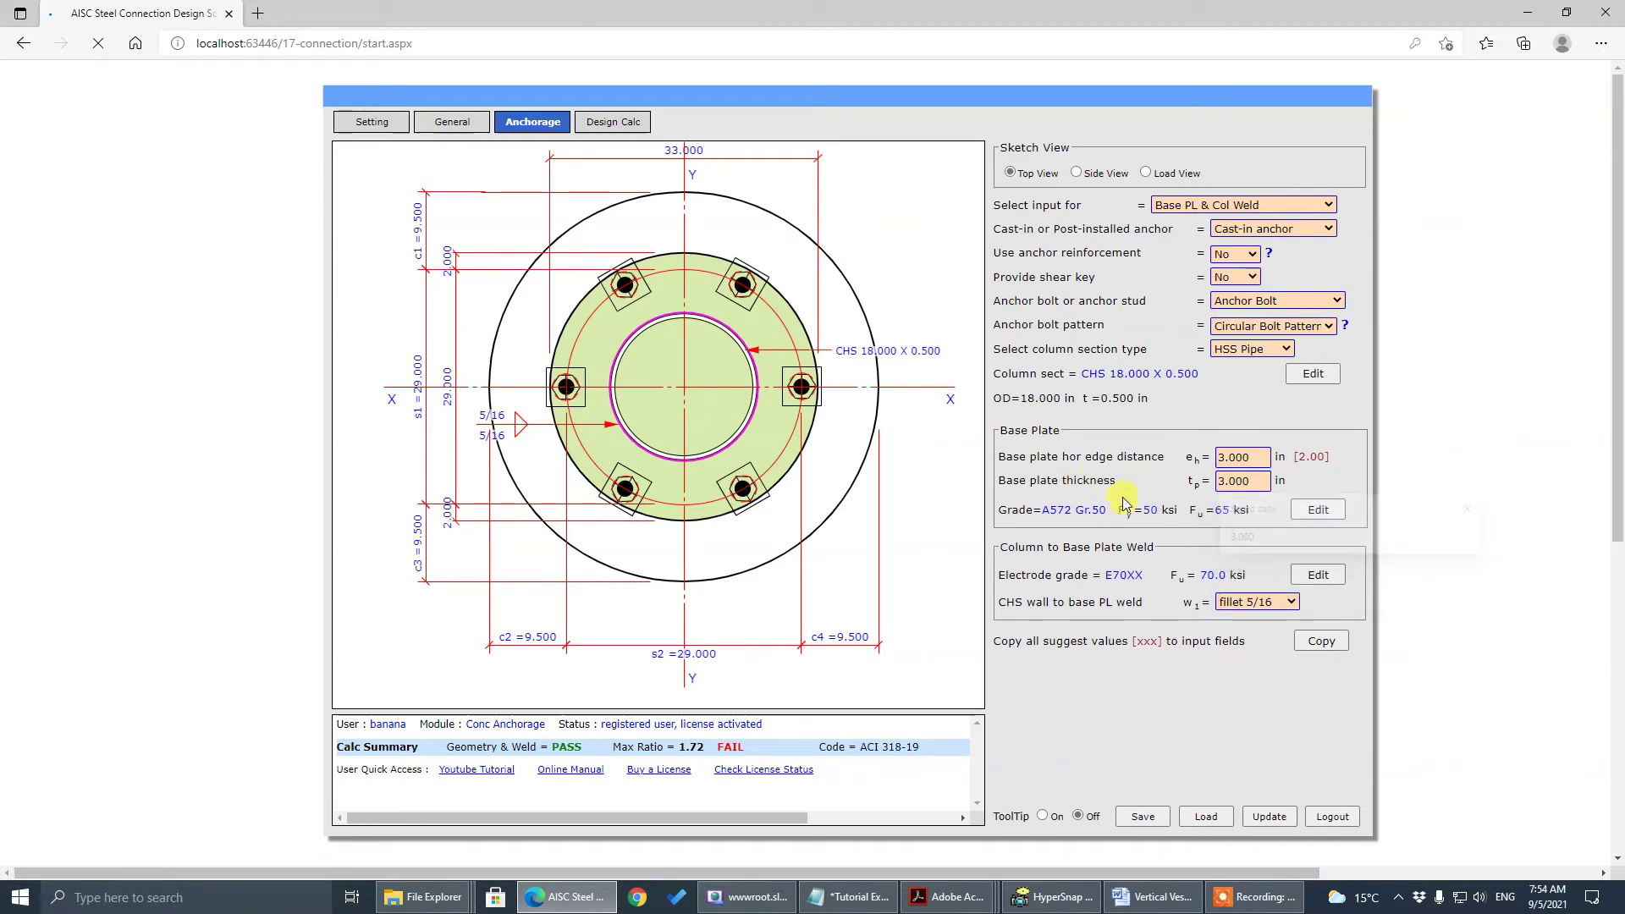
click(1191, 680)
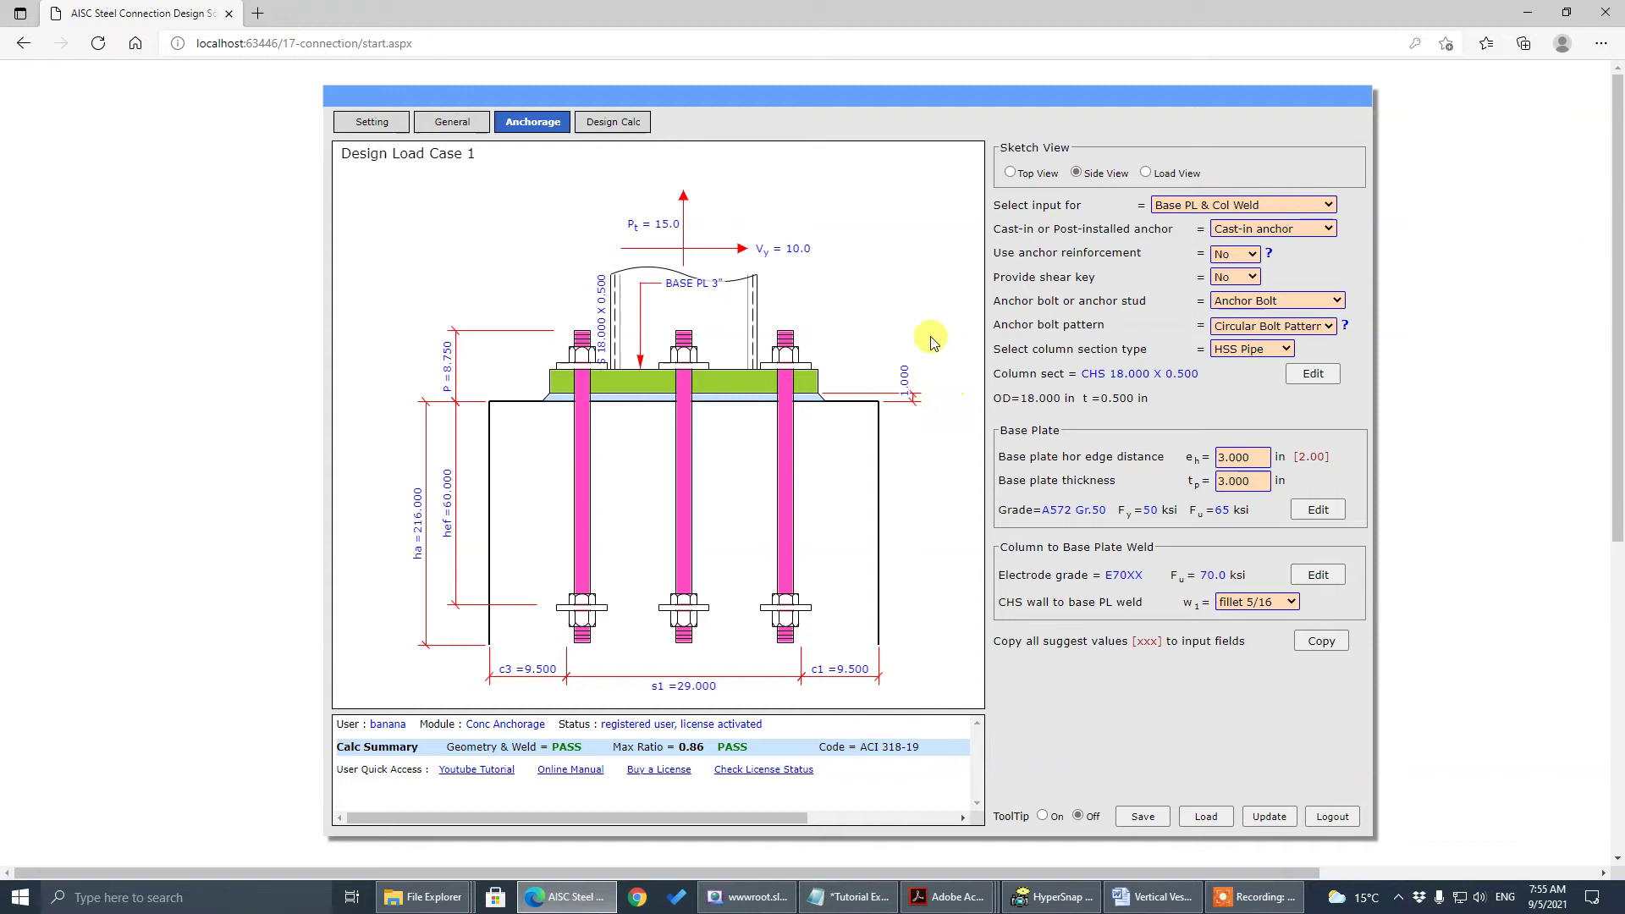
Show the Design Load input group
click(1167, 206)
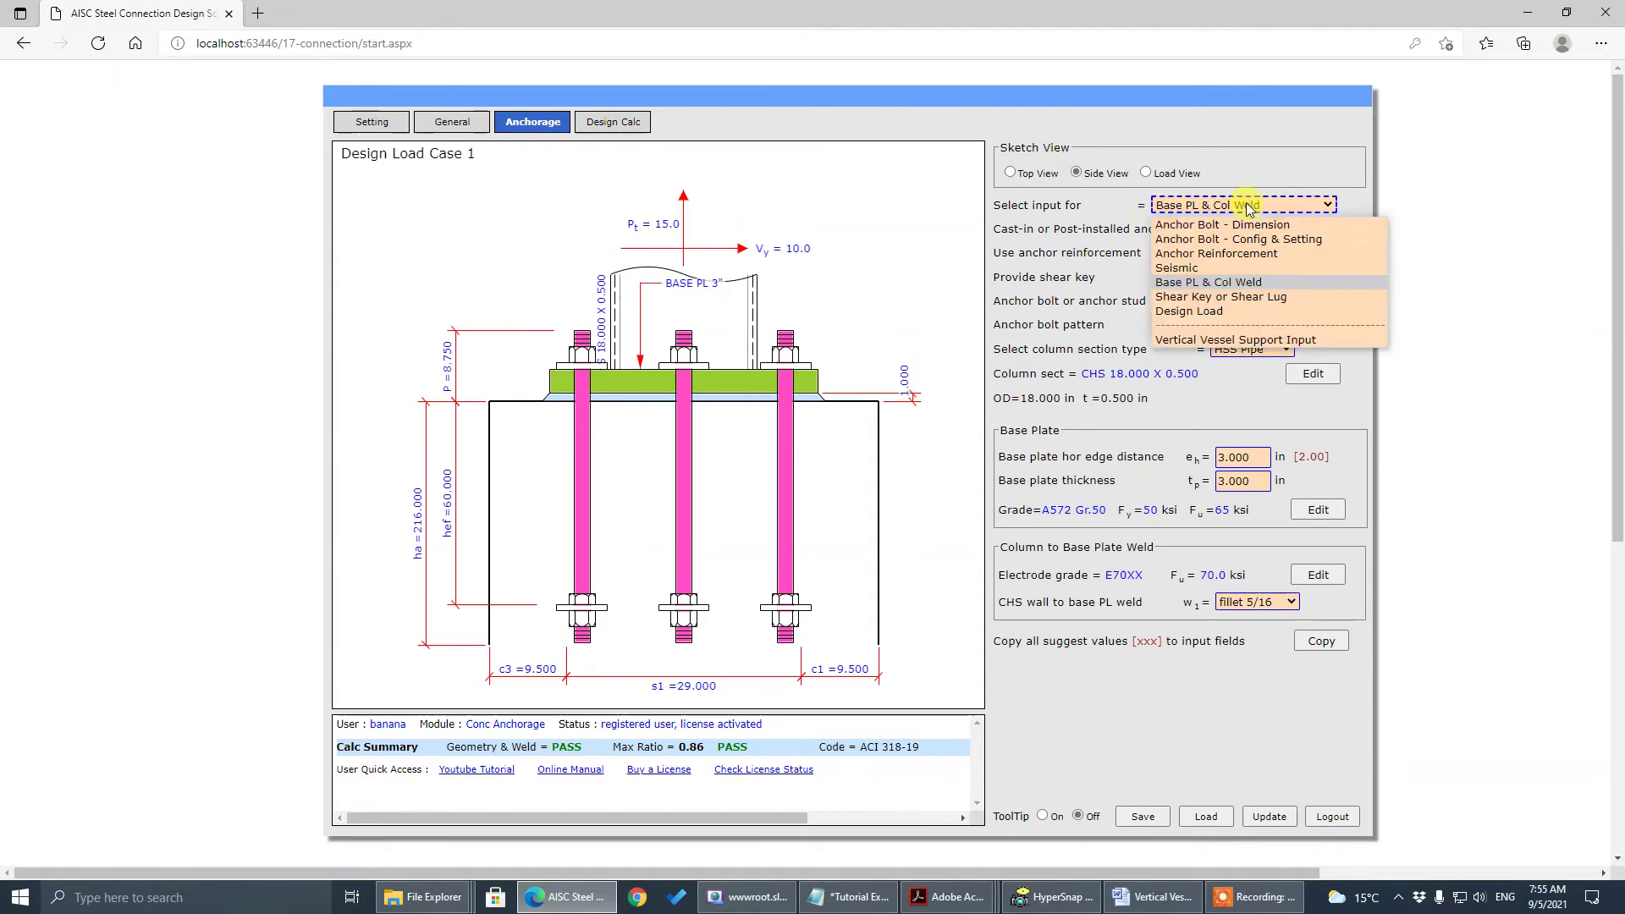
click(1309, 311)
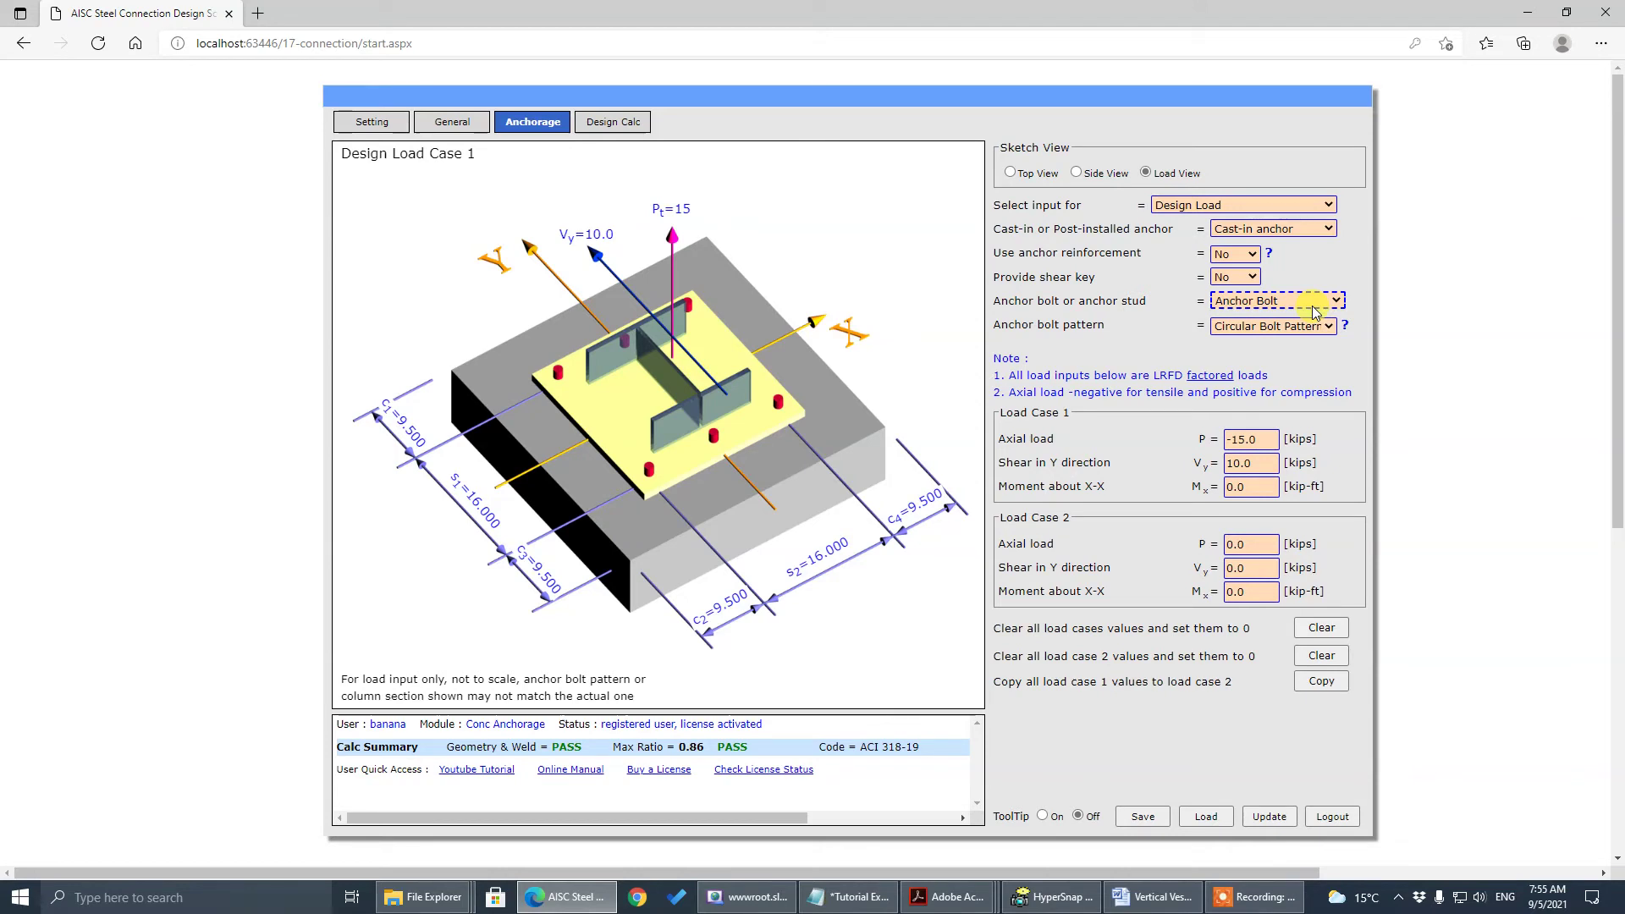
click(1228, 481)
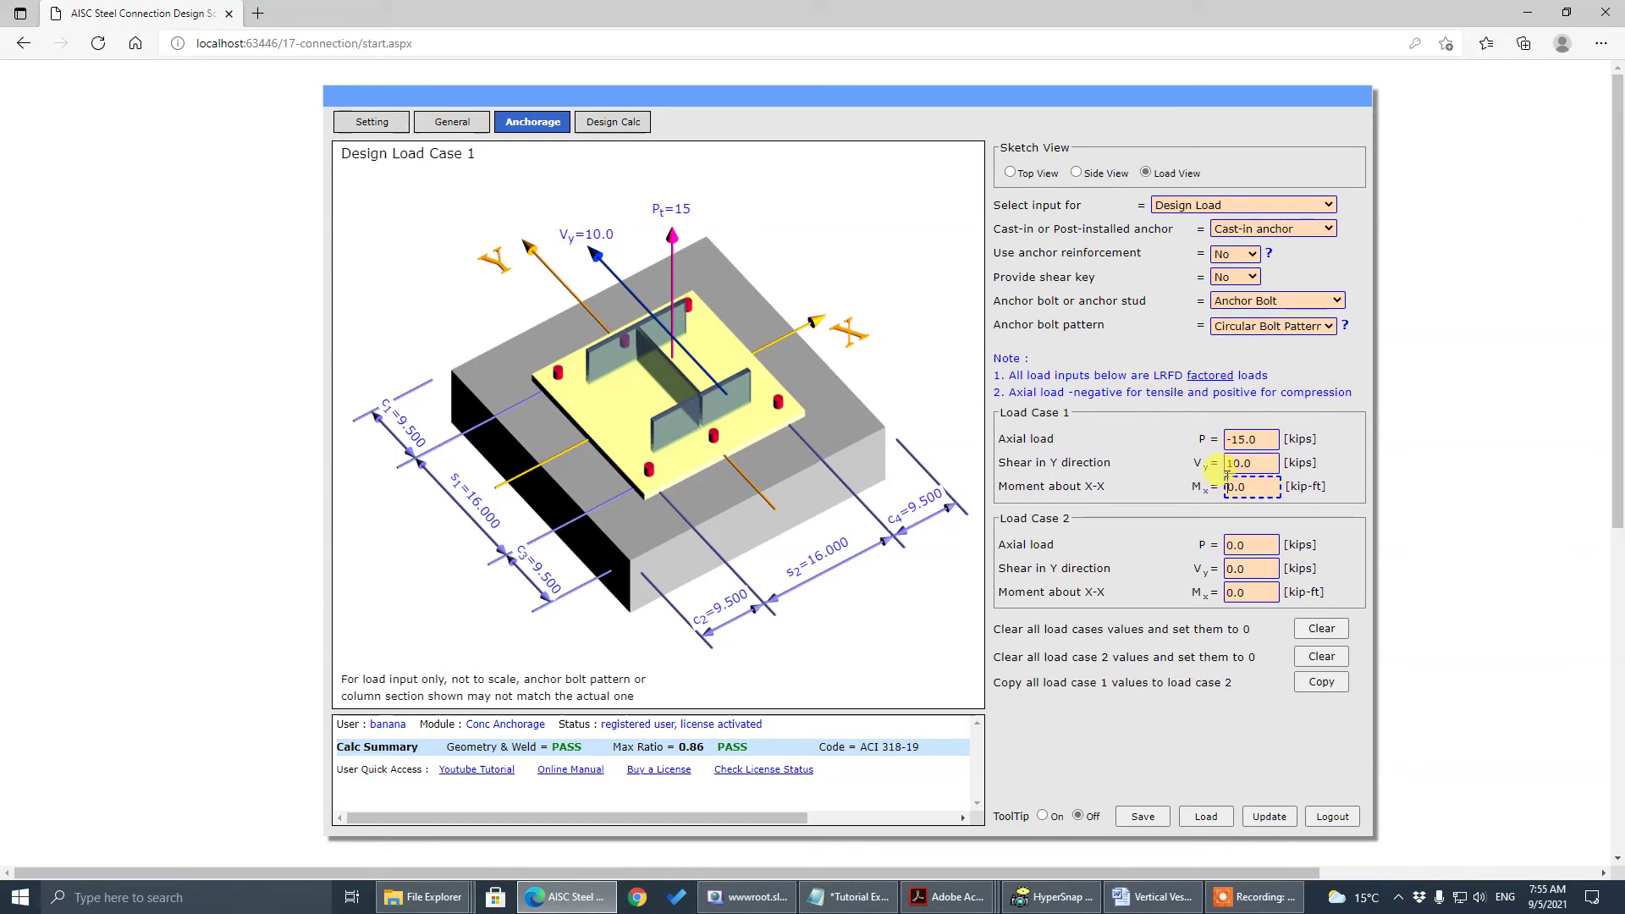
click(1227, 468)
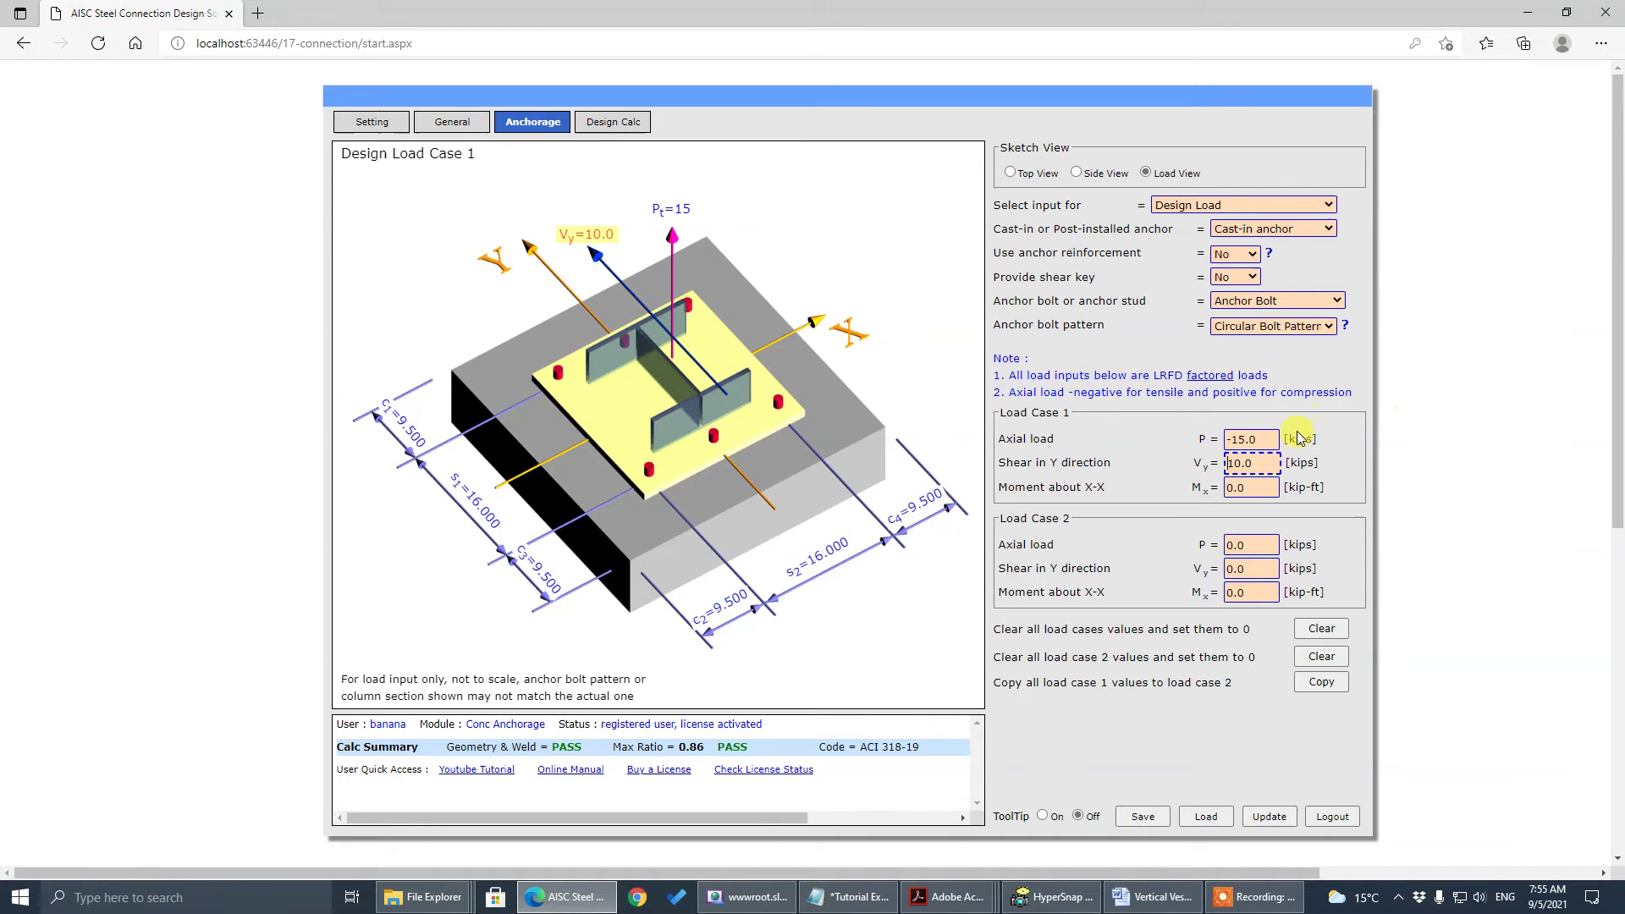
Enter Load Case 1 values P 3.9, Vy 1.5, Mx 79 and update
click(1264, 441)
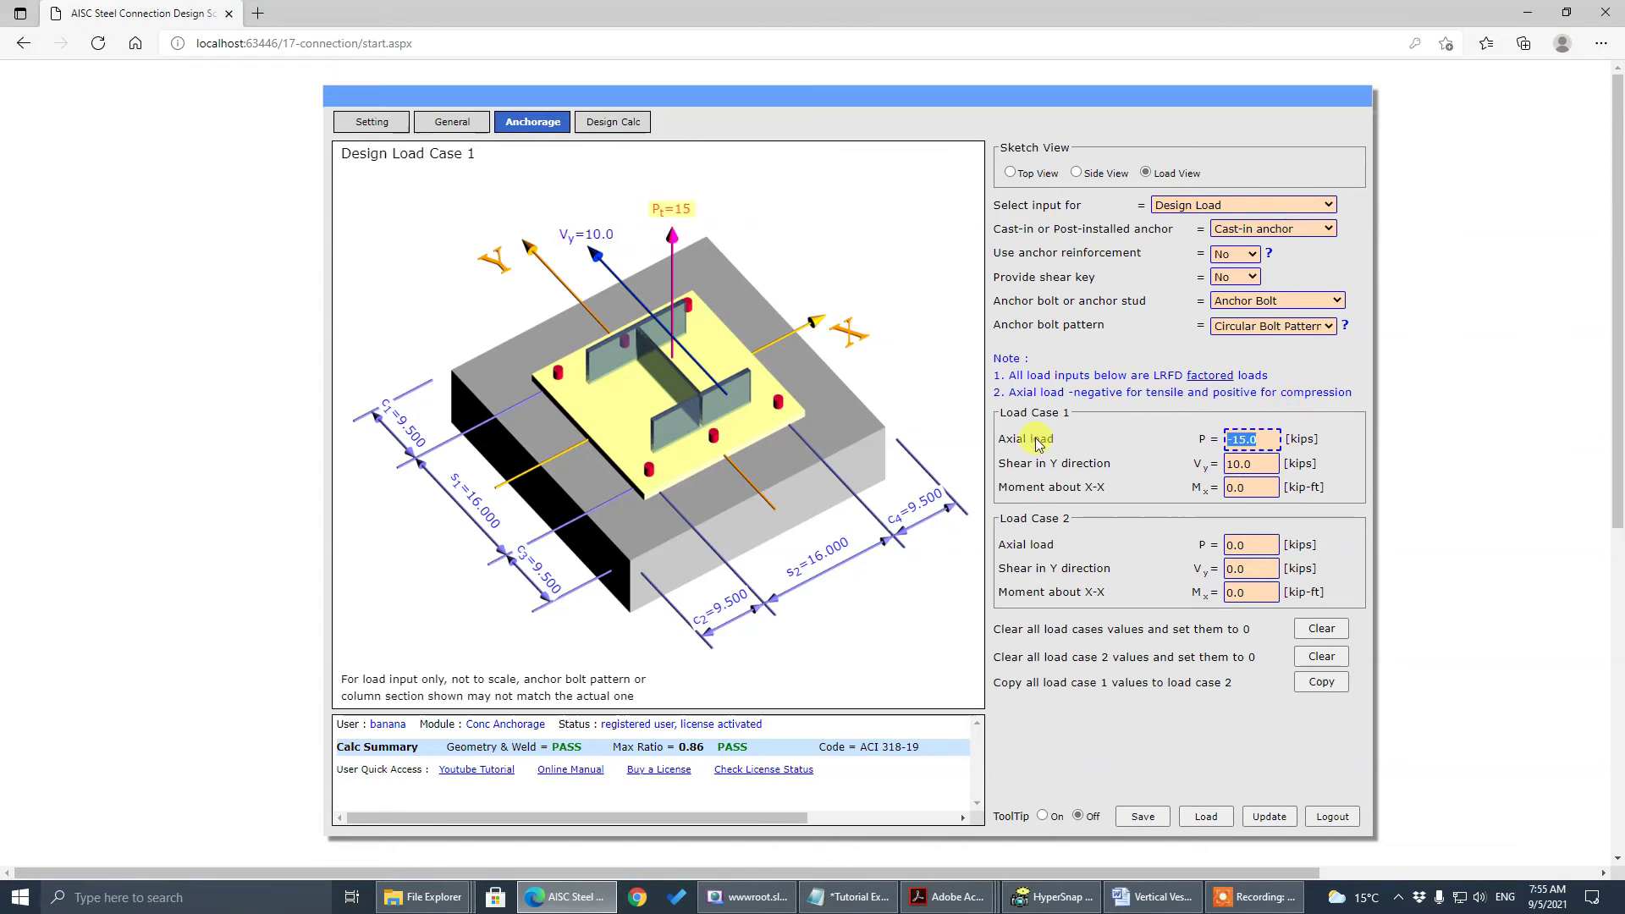
text(3.9)
key(Tab)
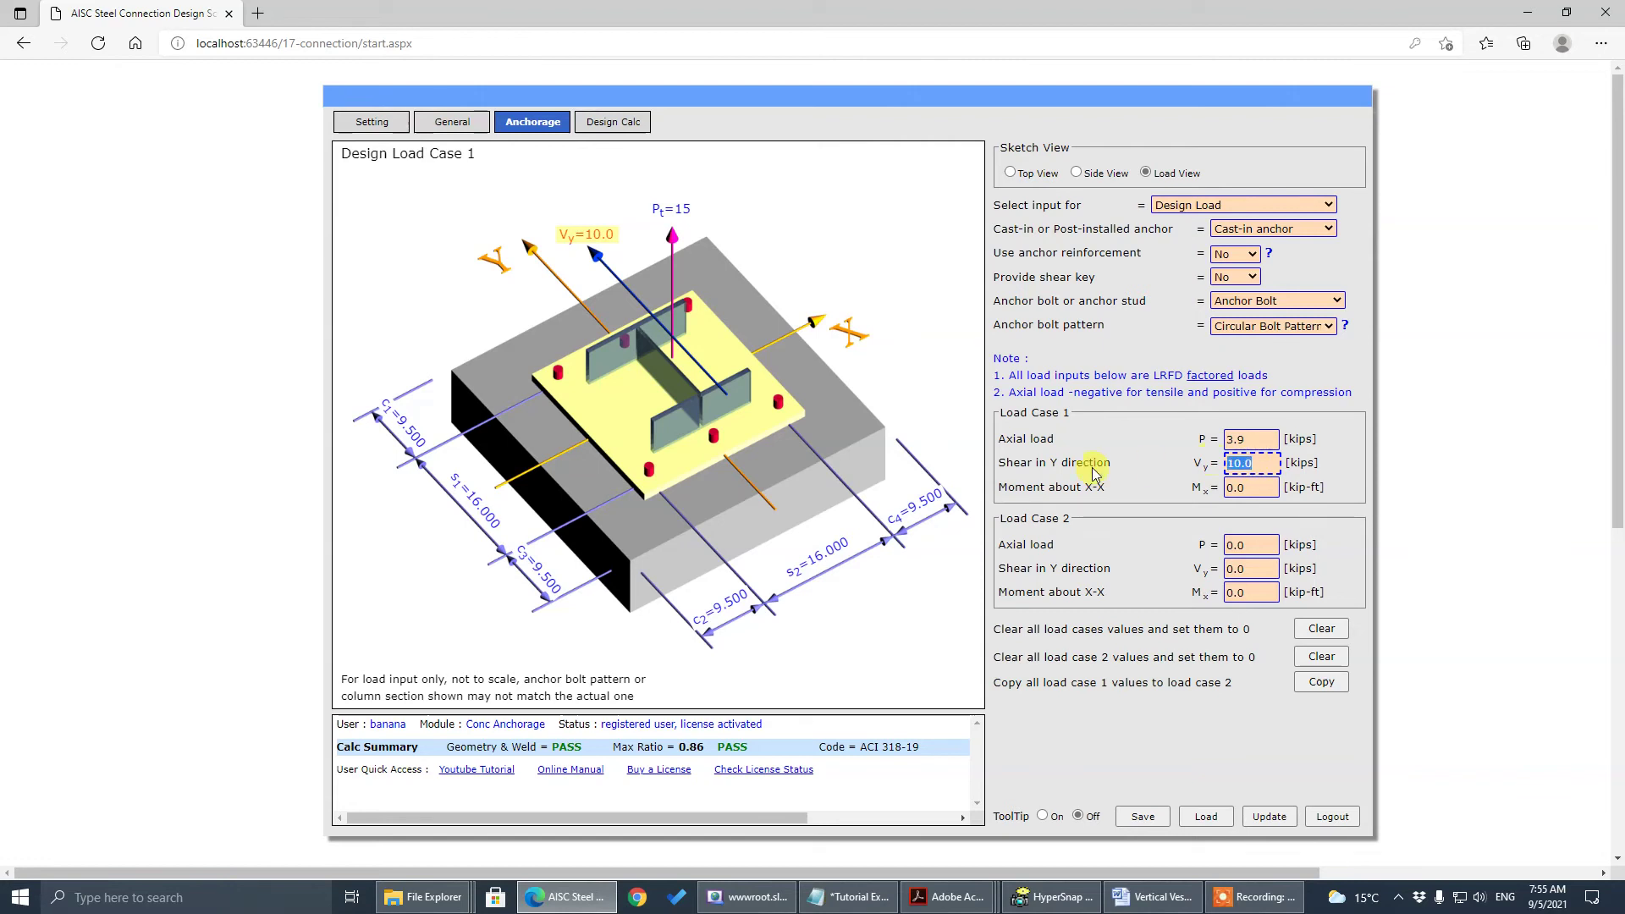
text(1)
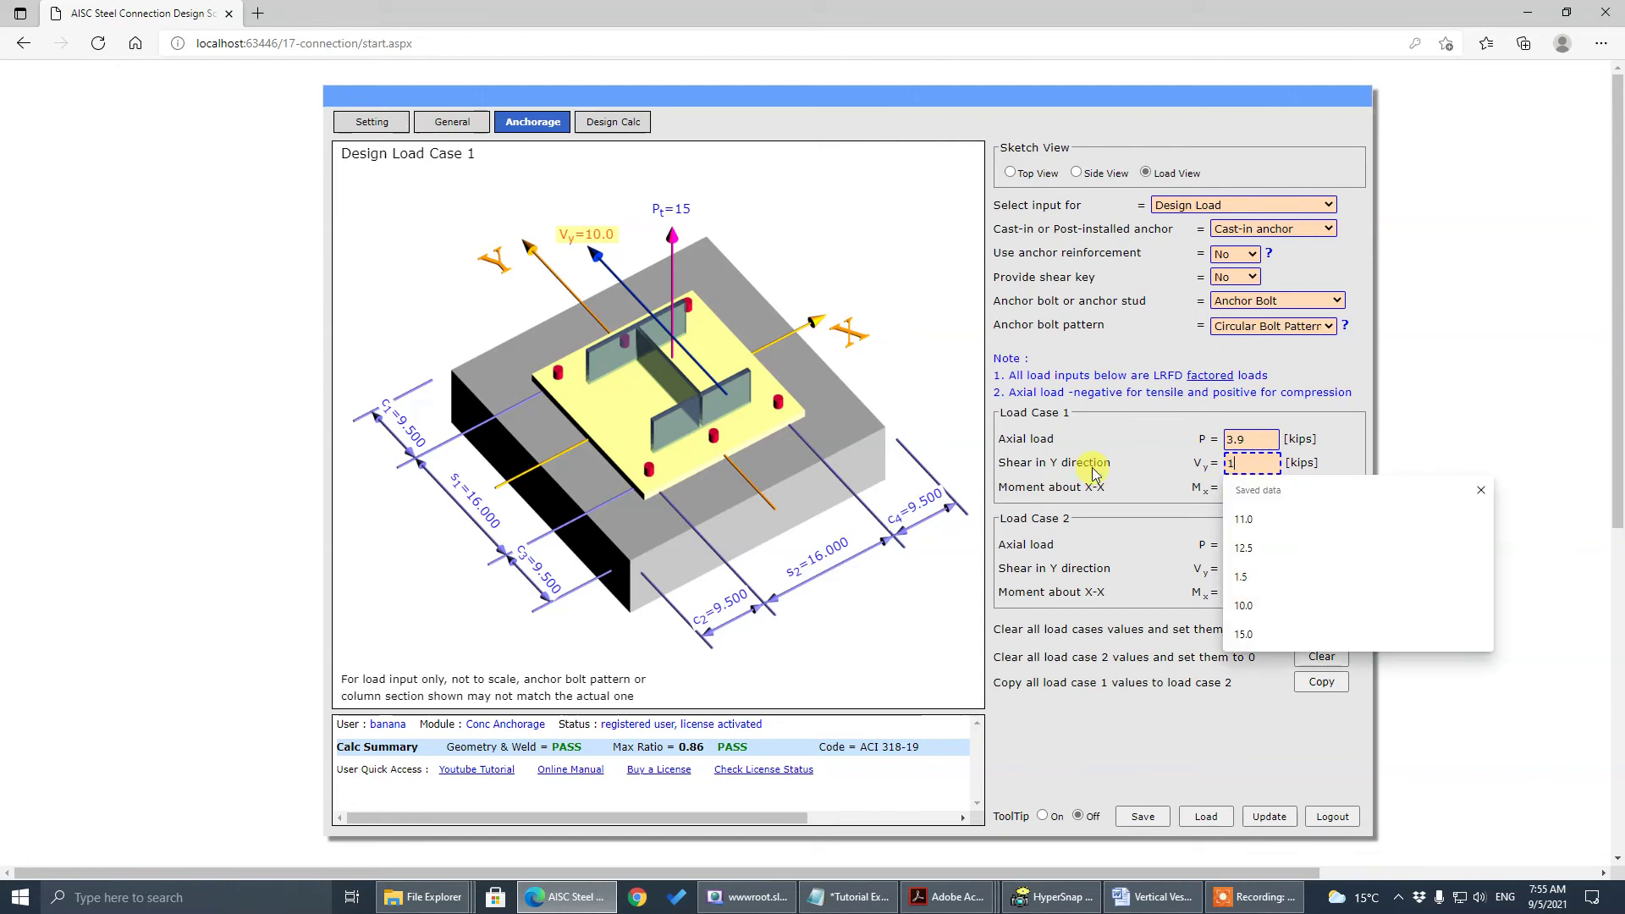
text(.5)
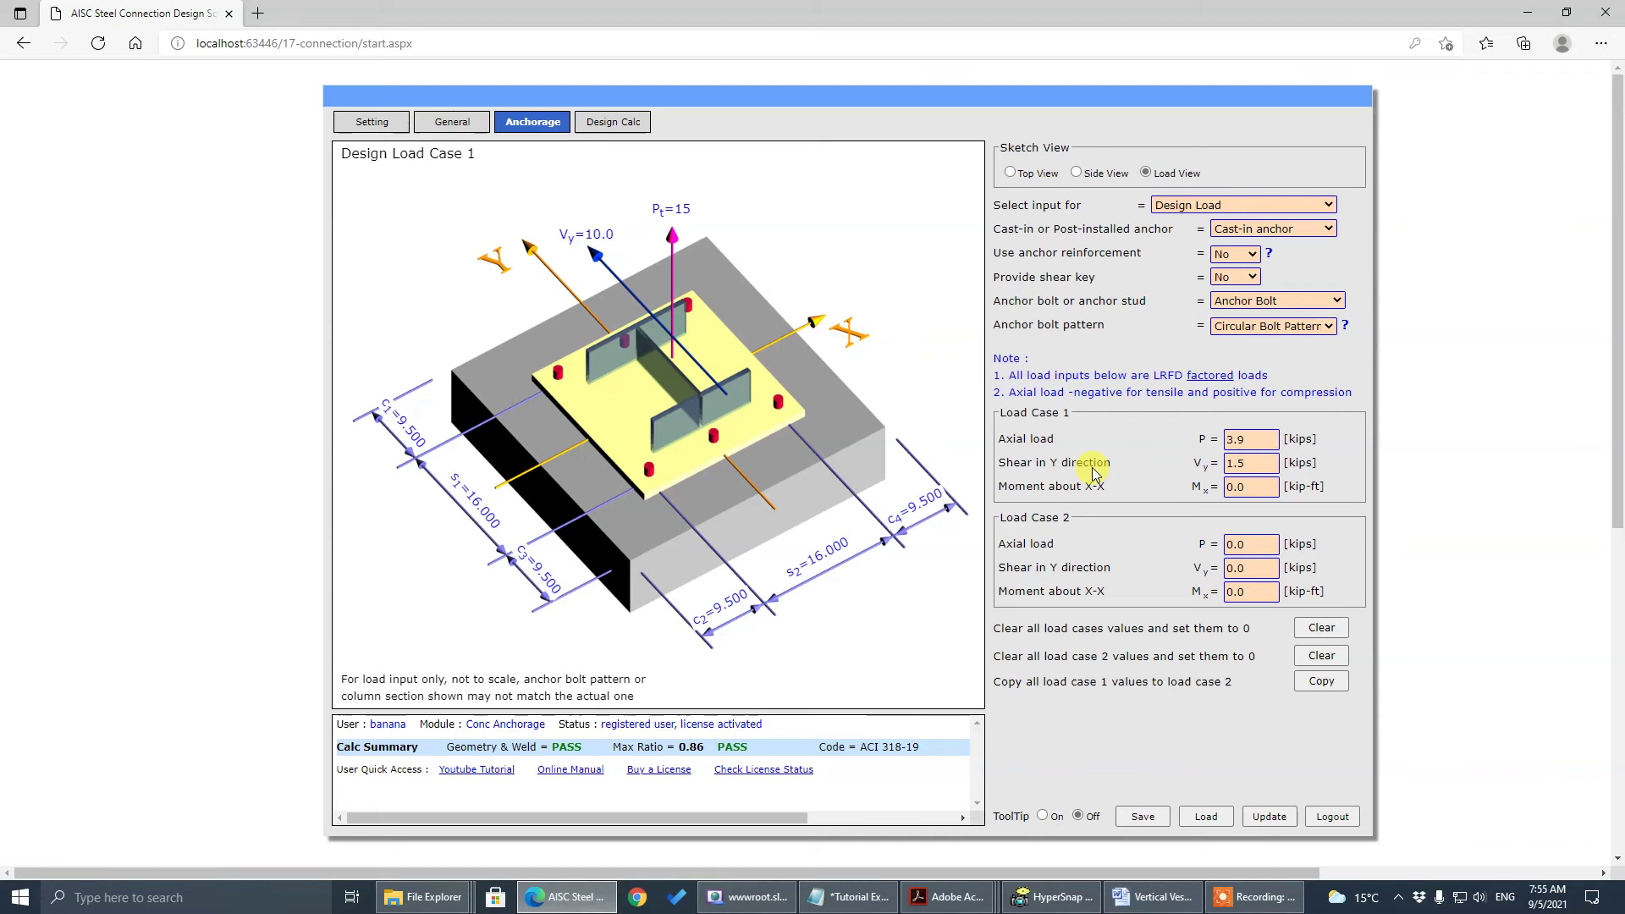
click(1198, 495)
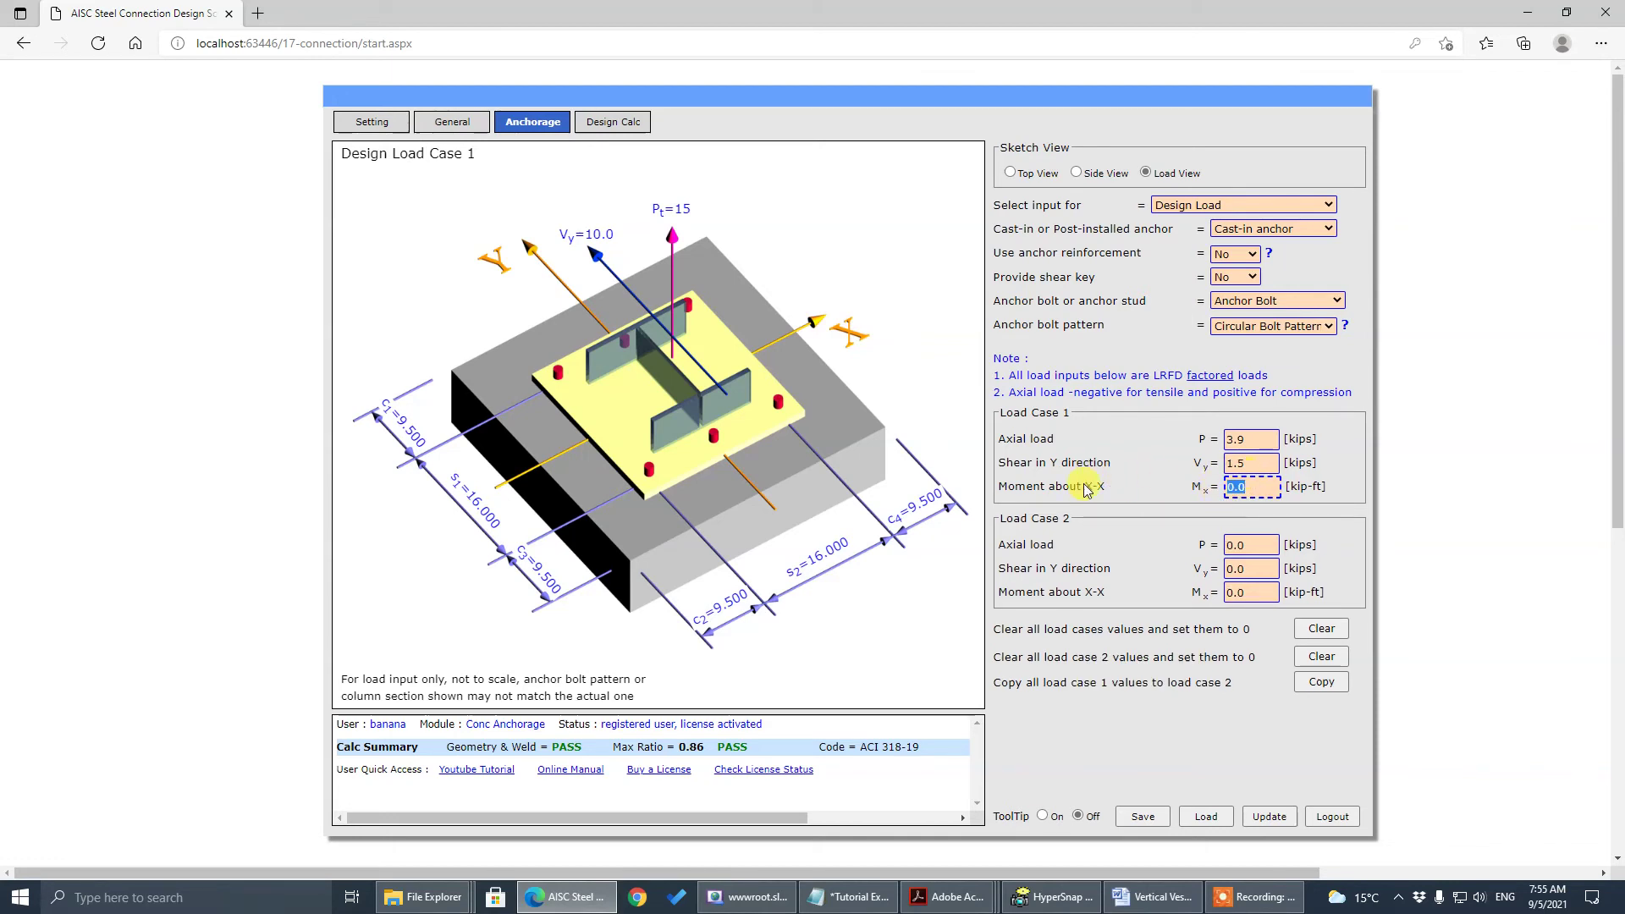
text(79)
click(1270, 749)
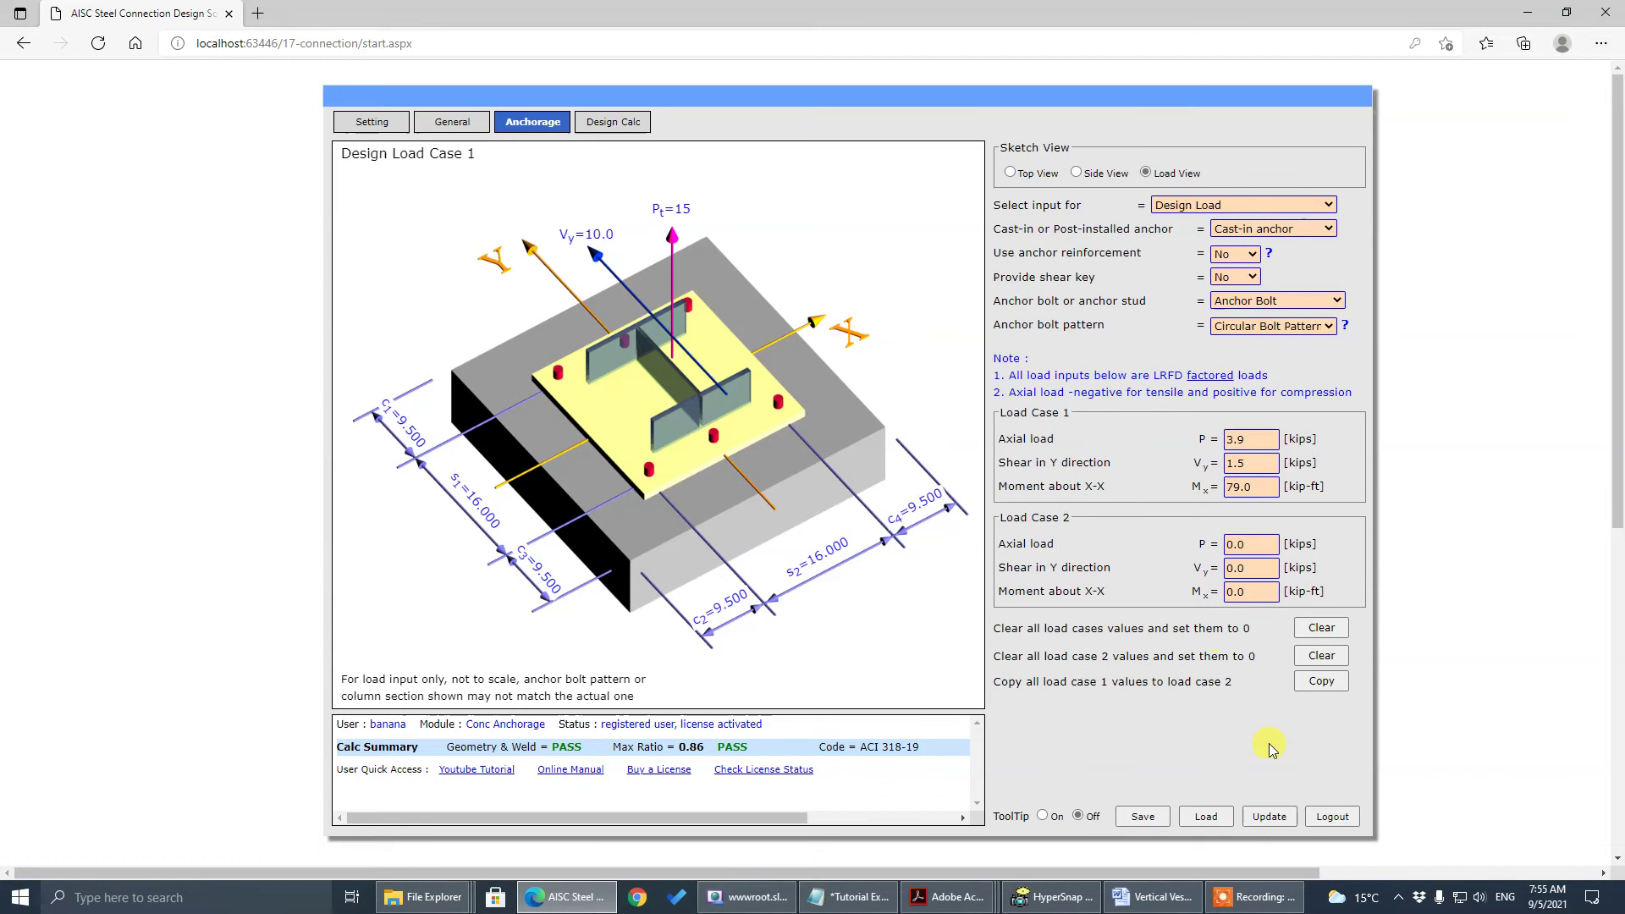
click(1269, 817)
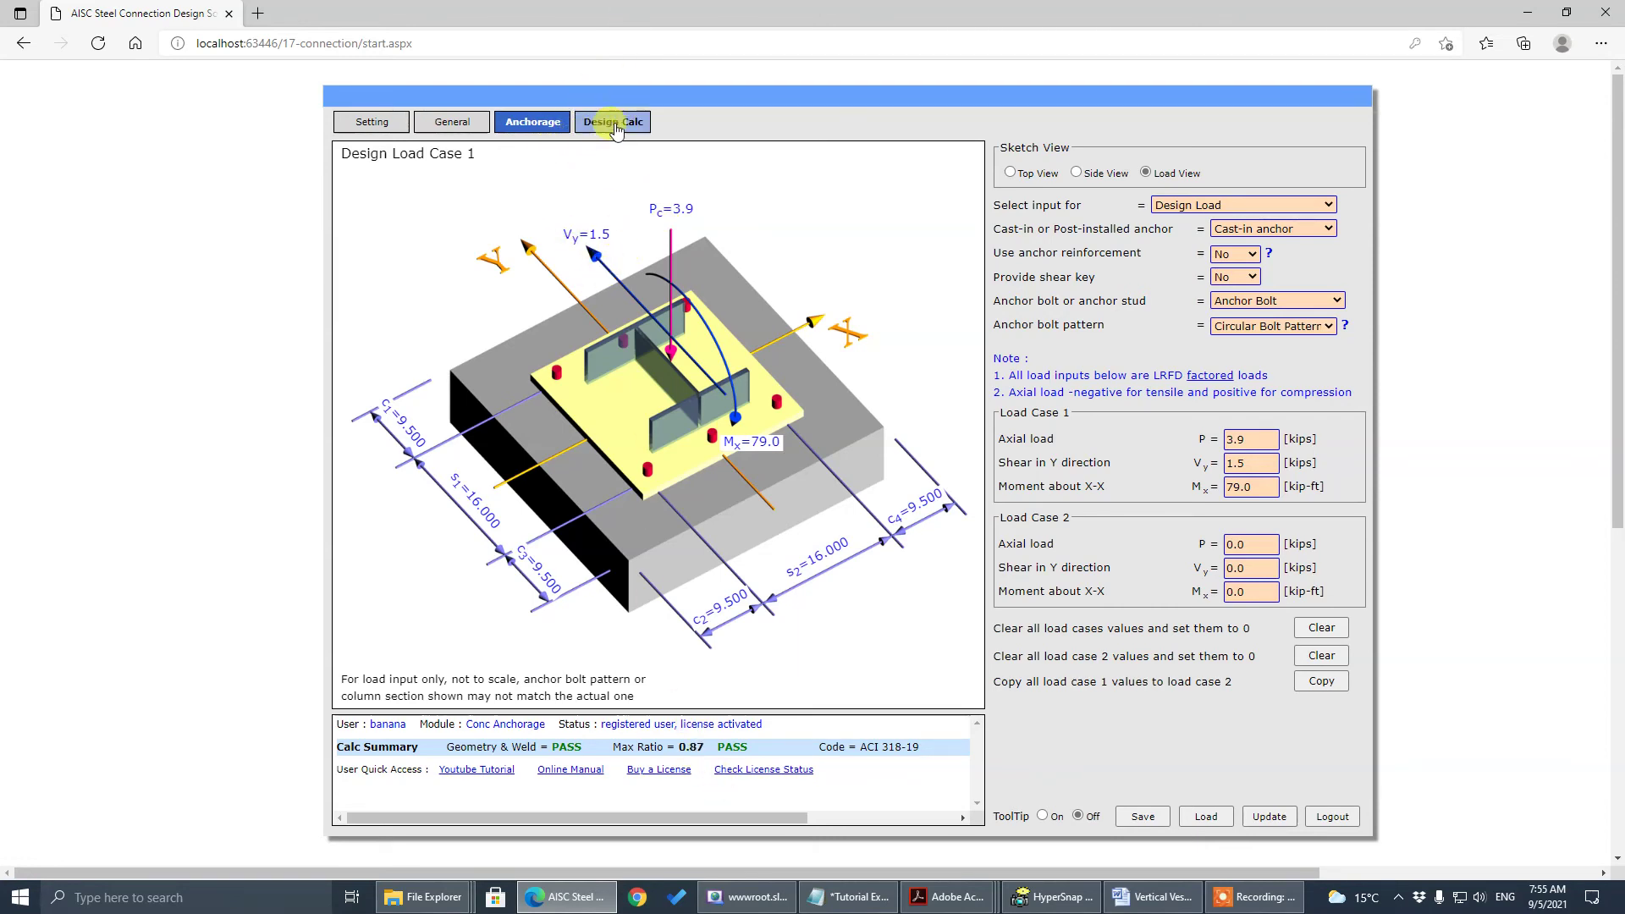
View the anchorage in side elevation, then switch the sketch to plan view
click(1099, 175)
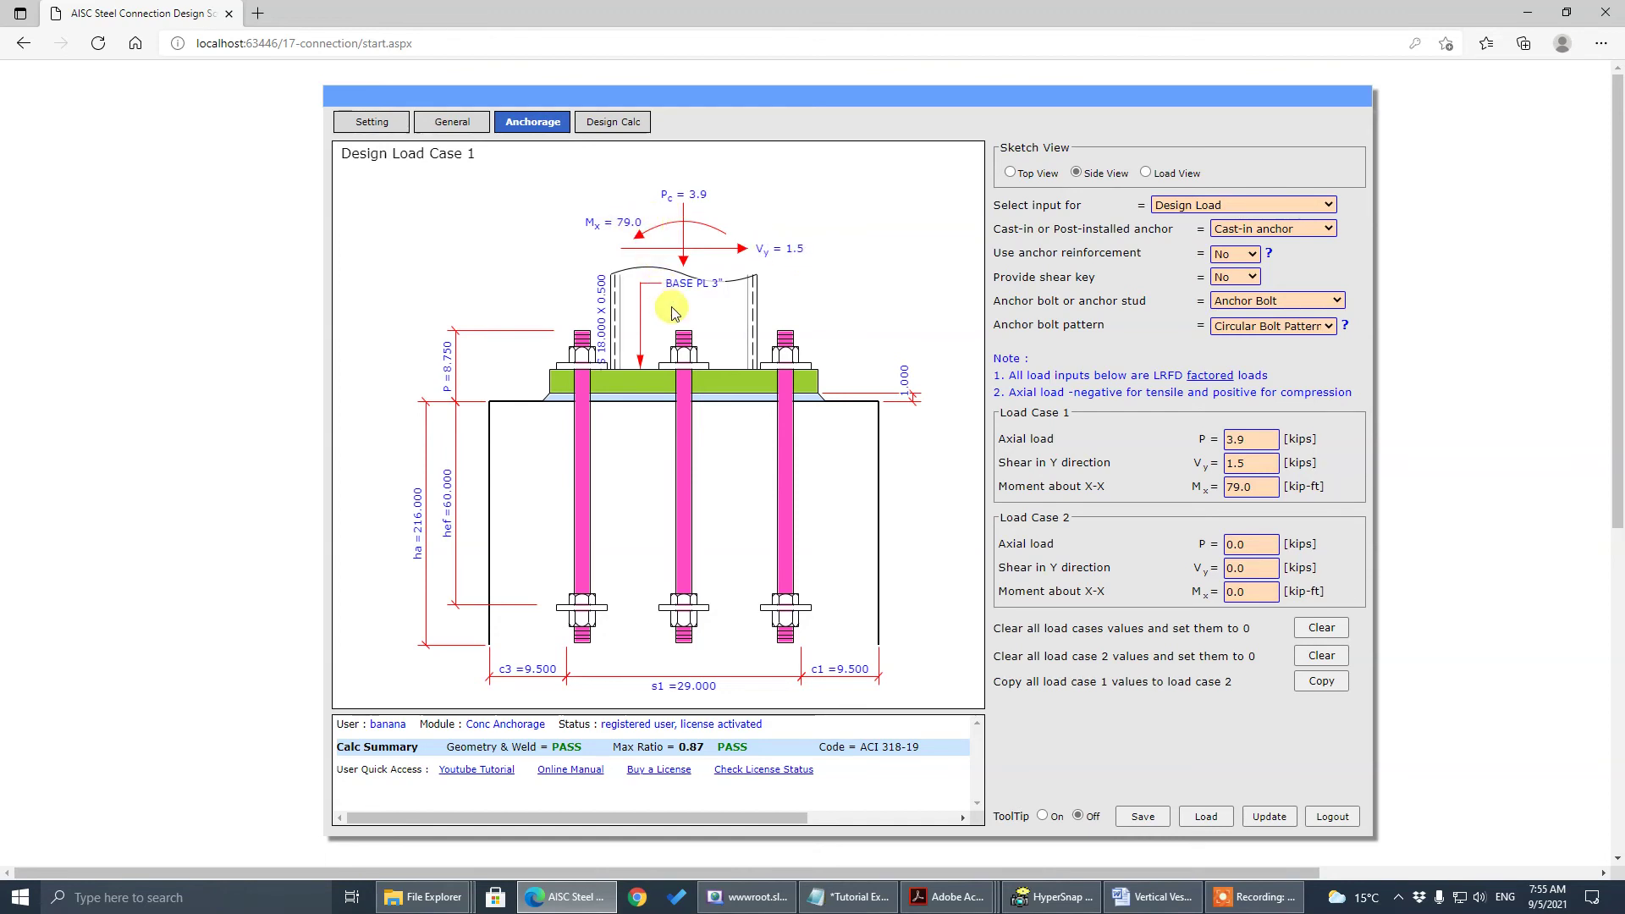
click(1012, 174)
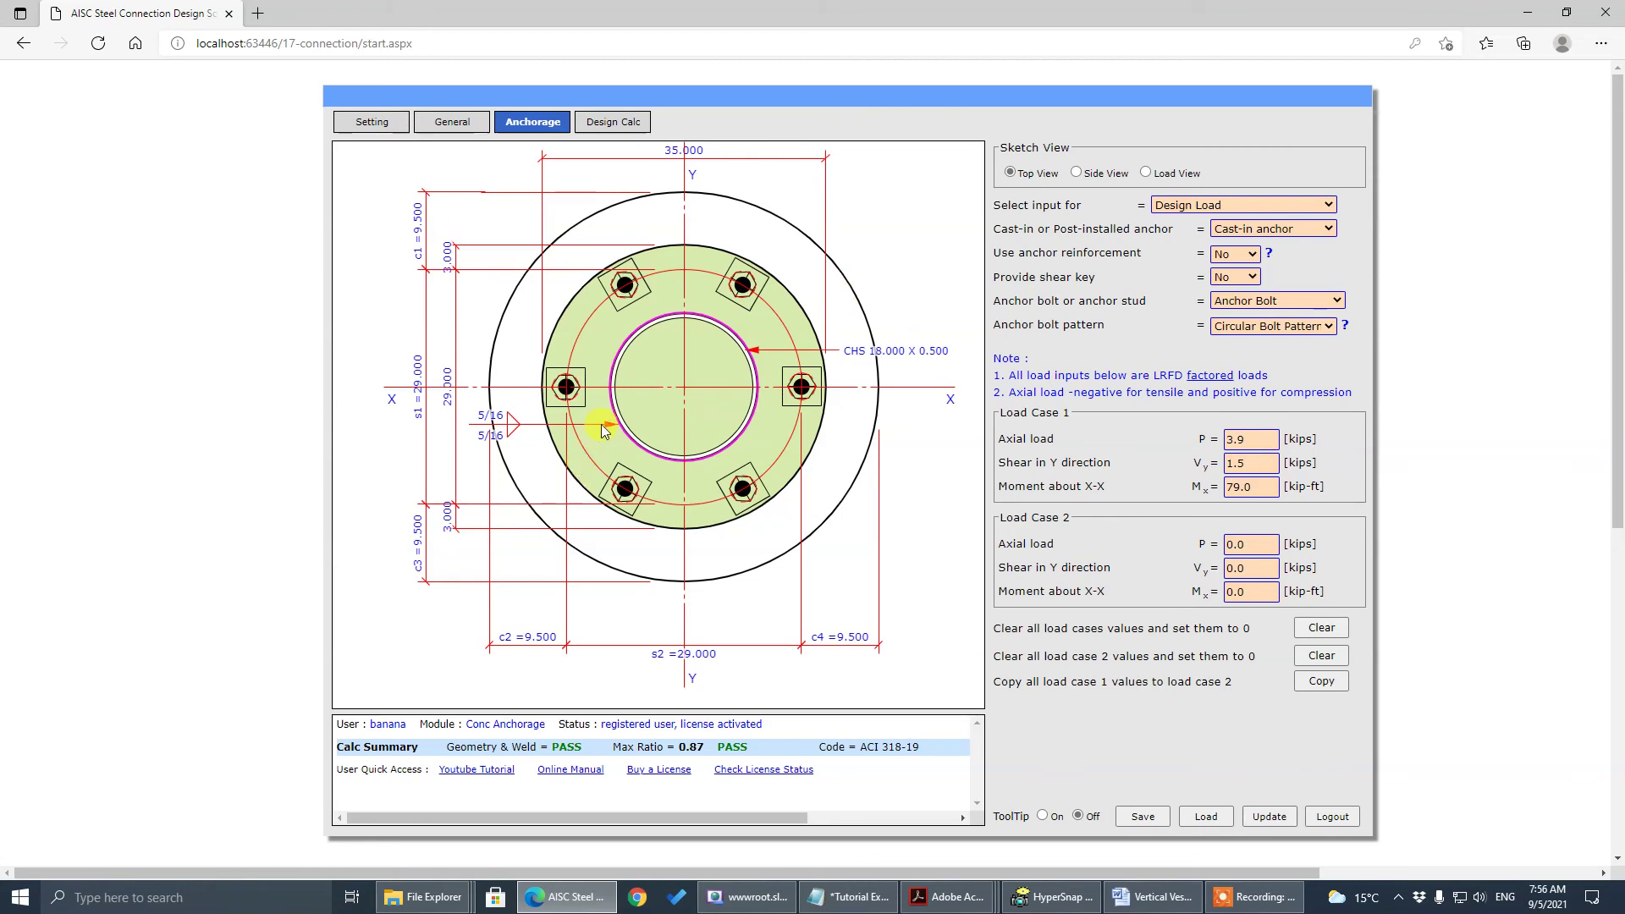
Set the CHS wall to base plate weld to CJP under Base PL & Col Weld
click(1295, 208)
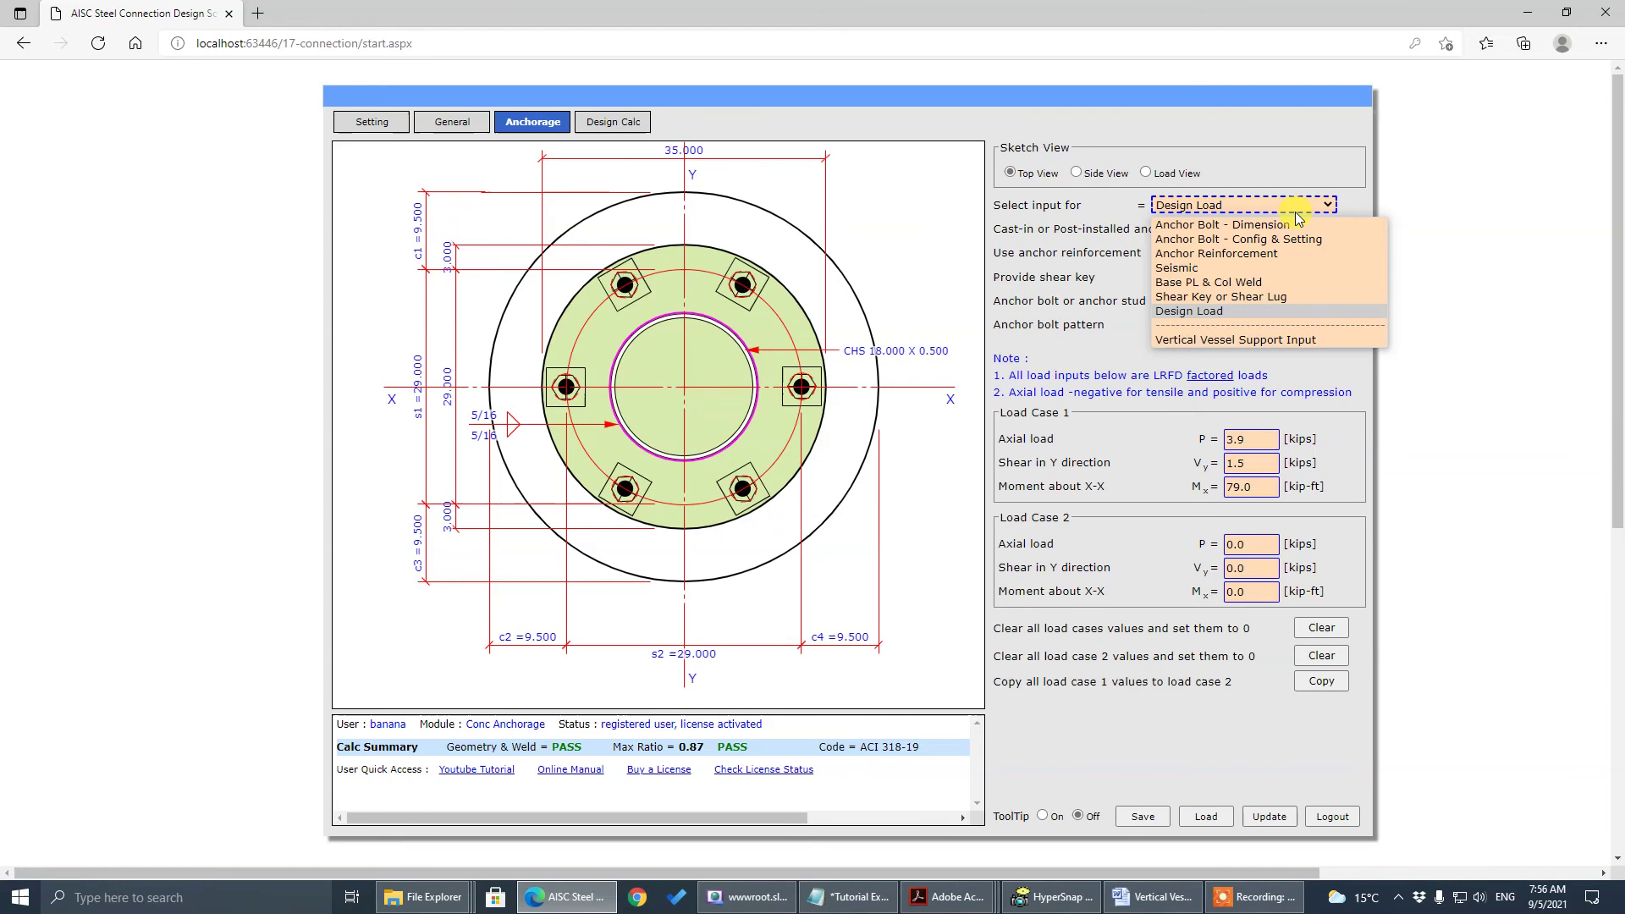
click(1312, 283)
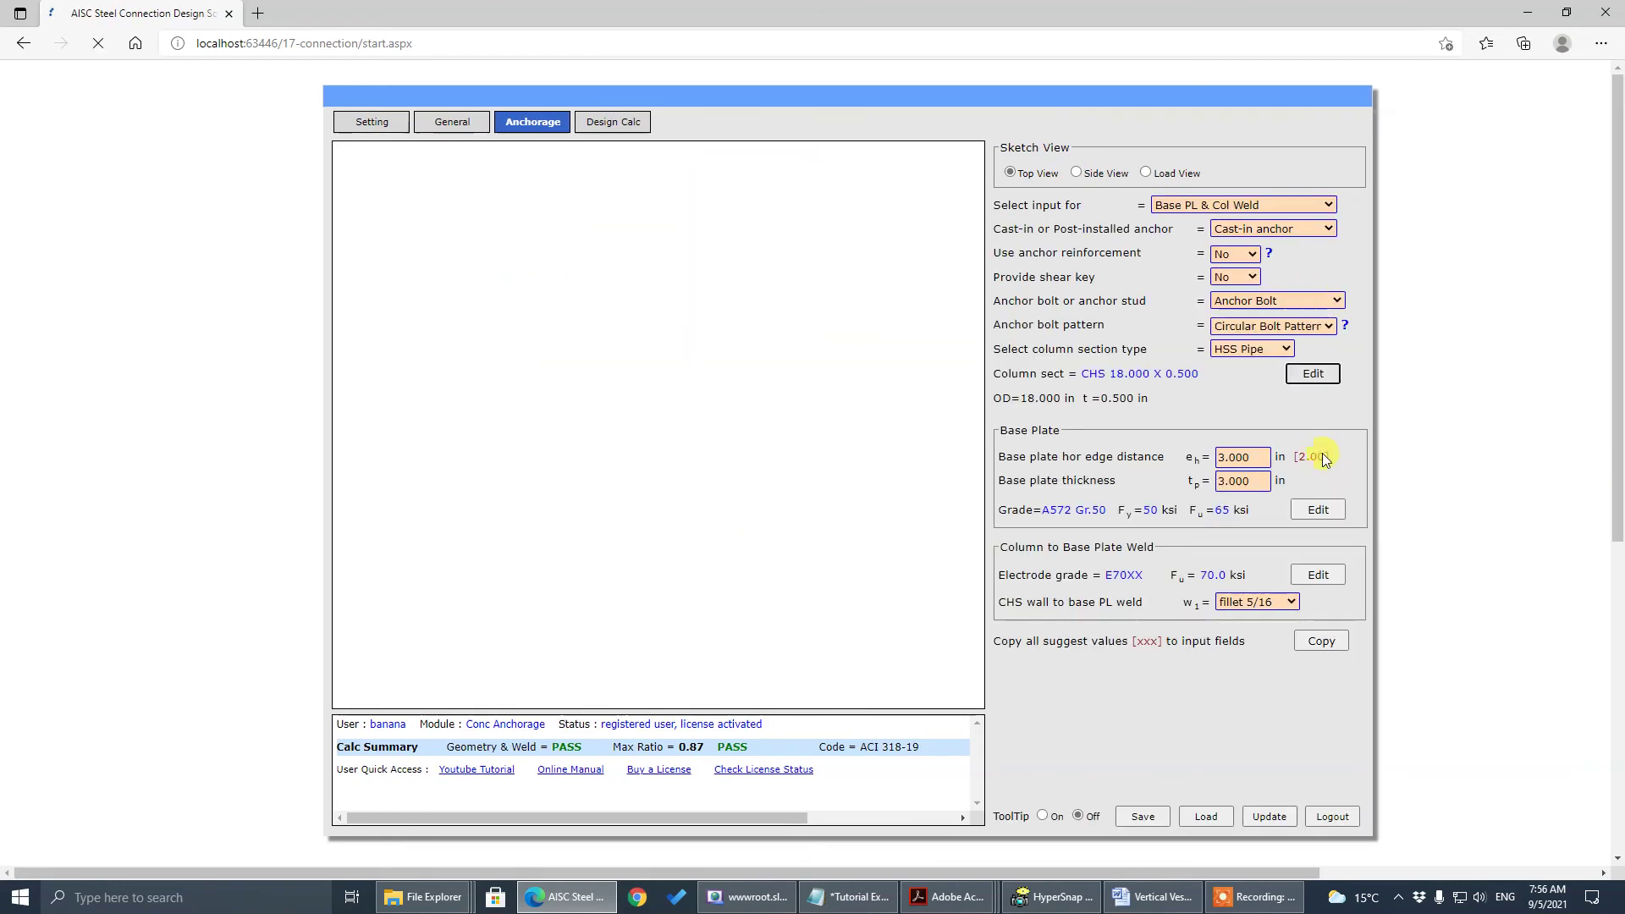
click(1291, 603)
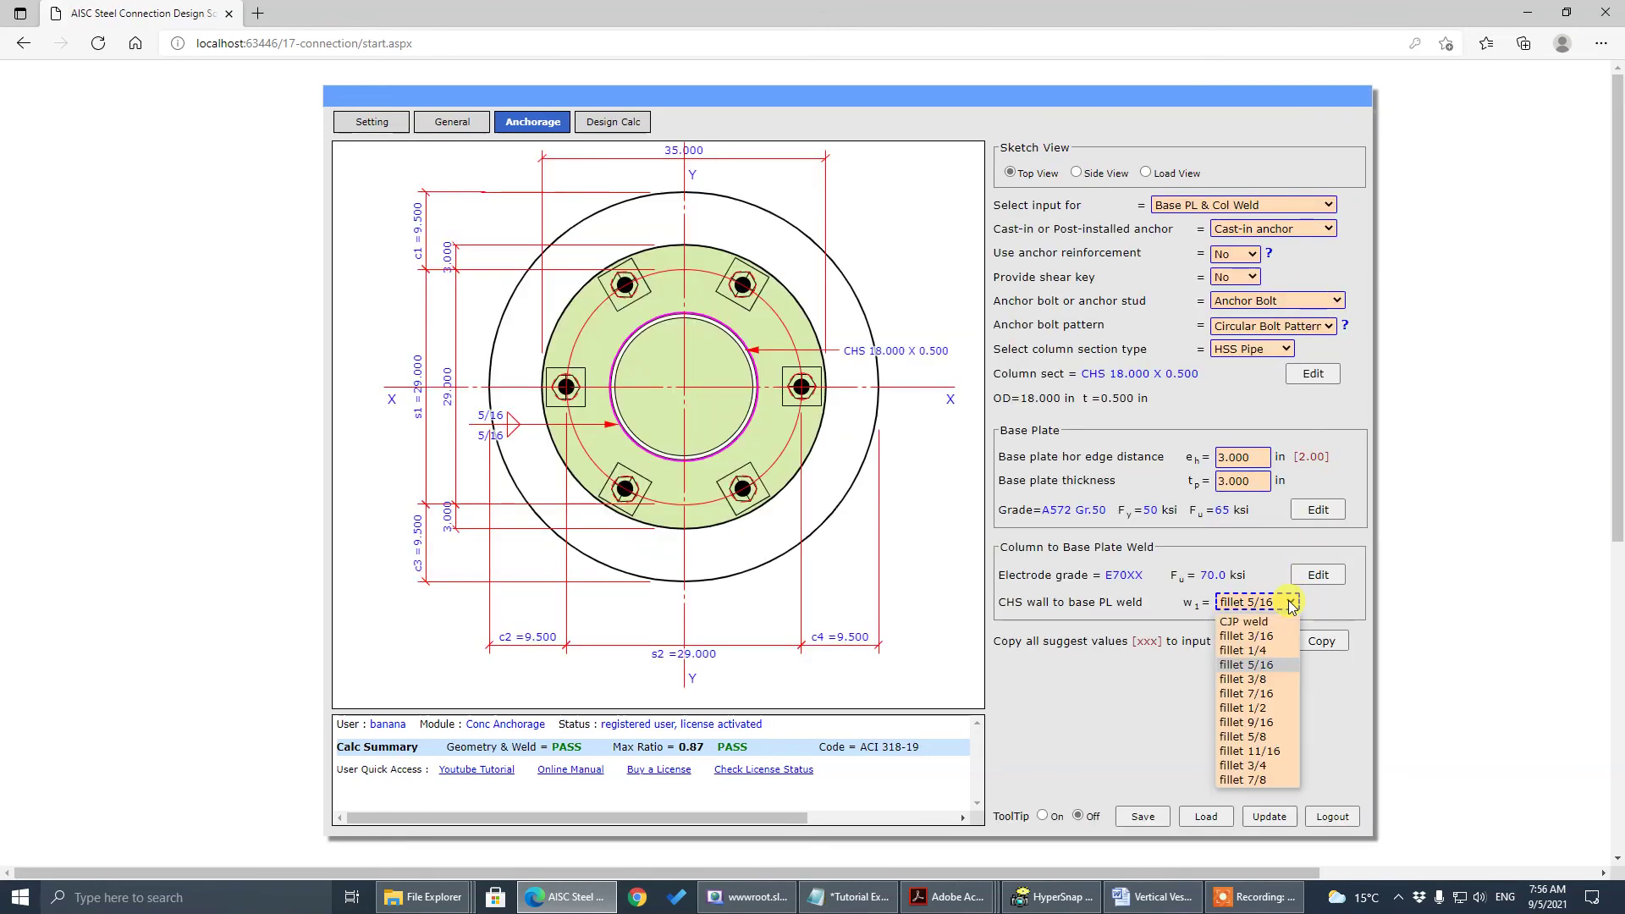
click(1280, 622)
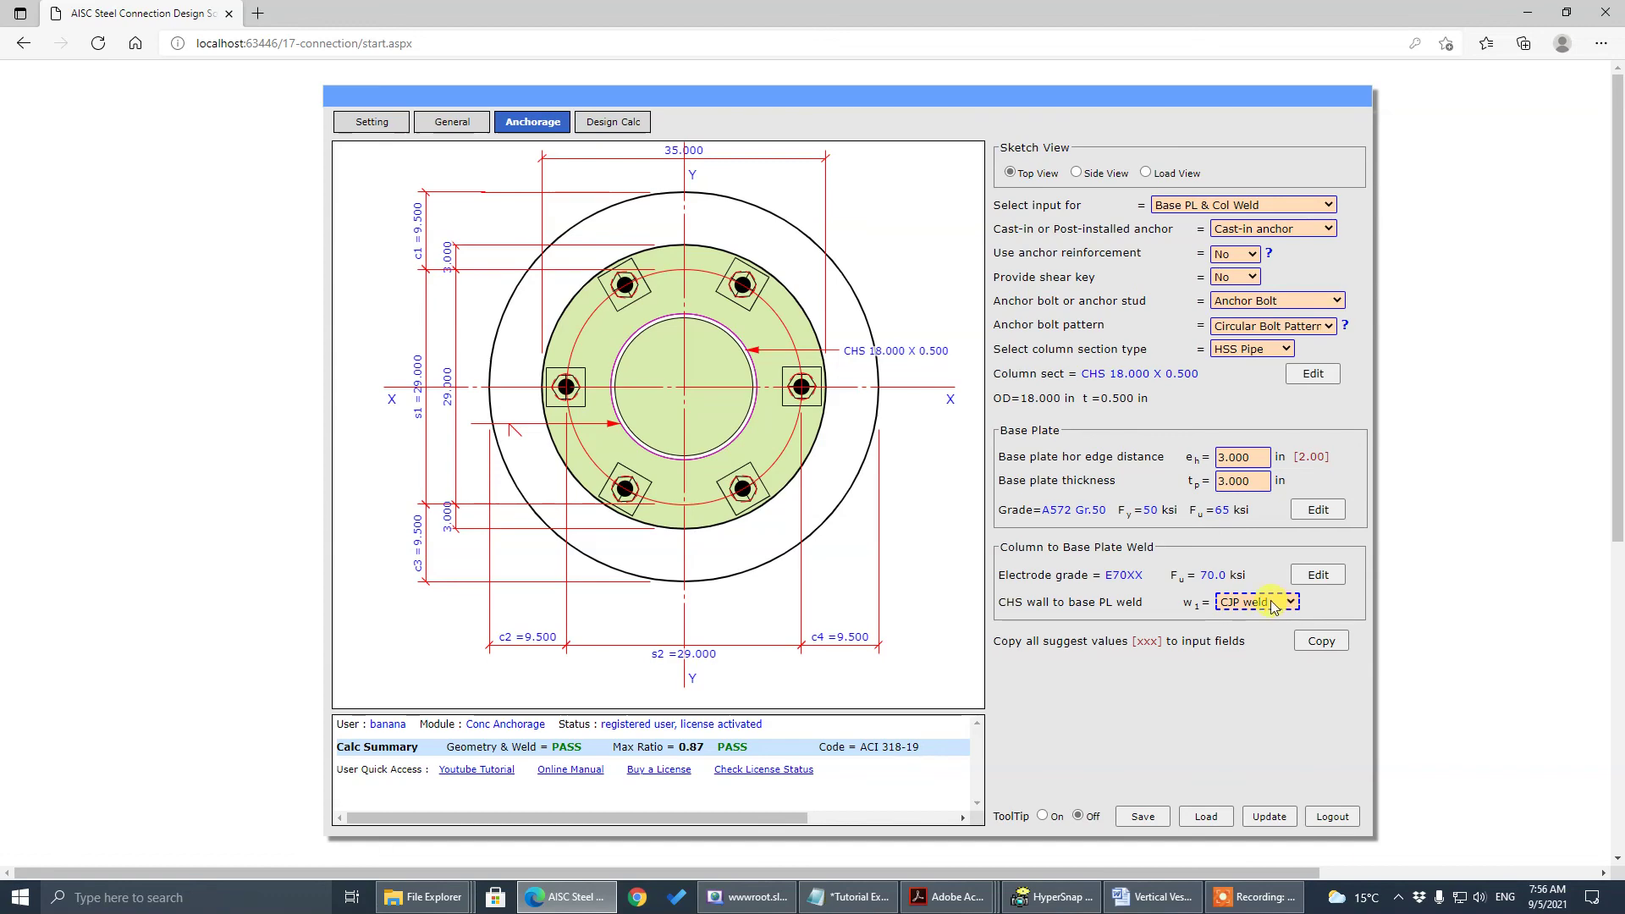
click(948, 898)
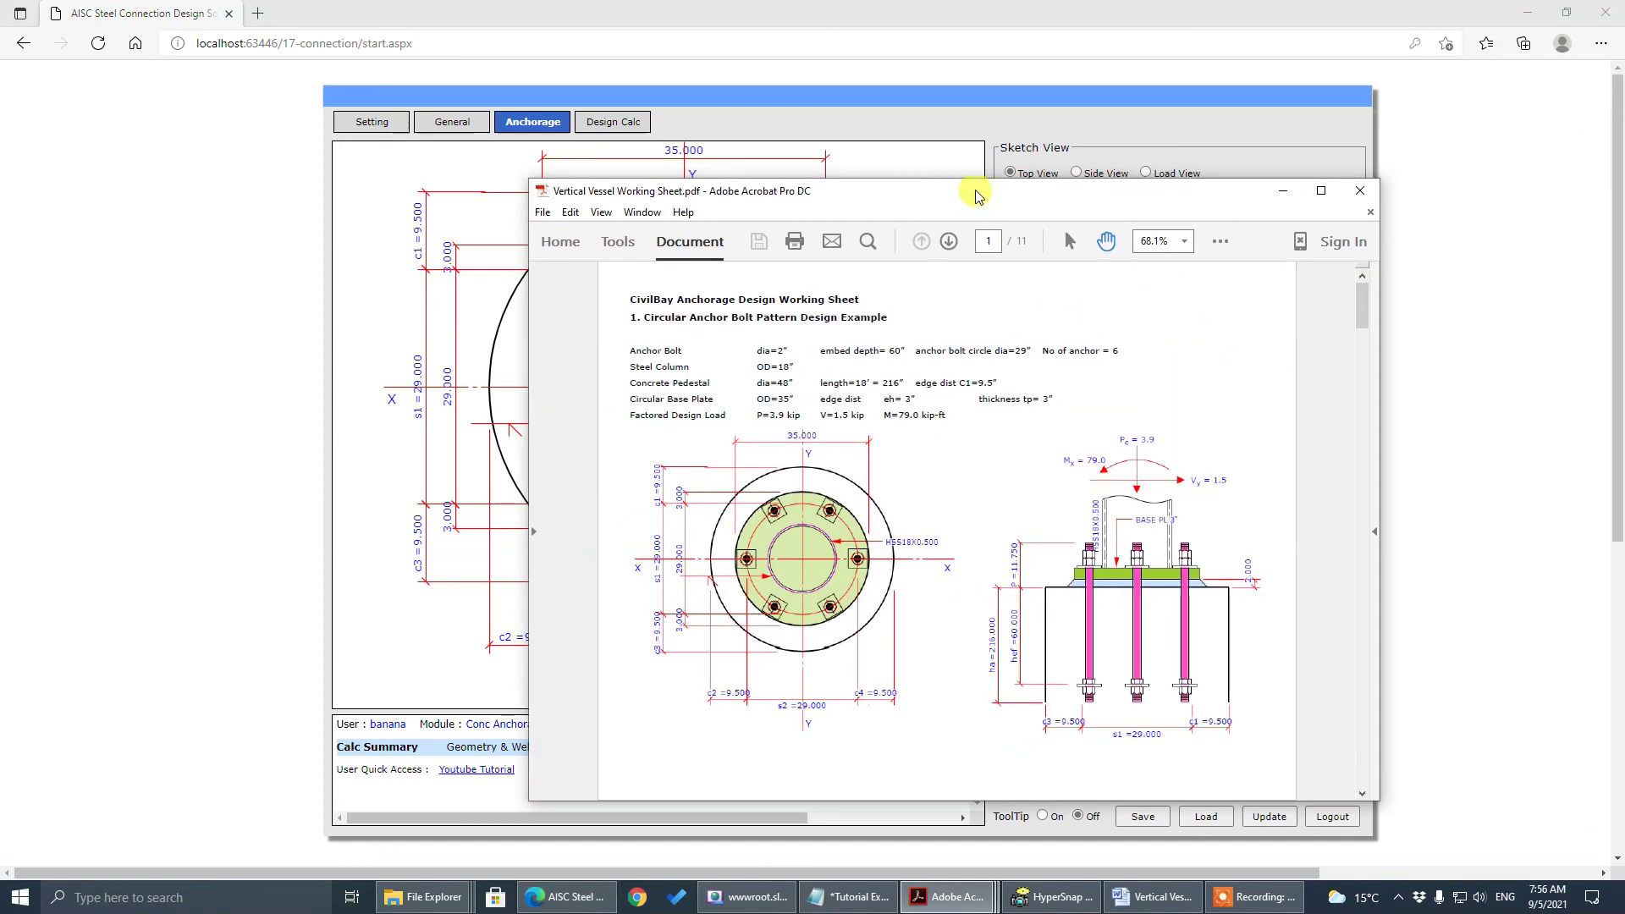
click(1327, 190)
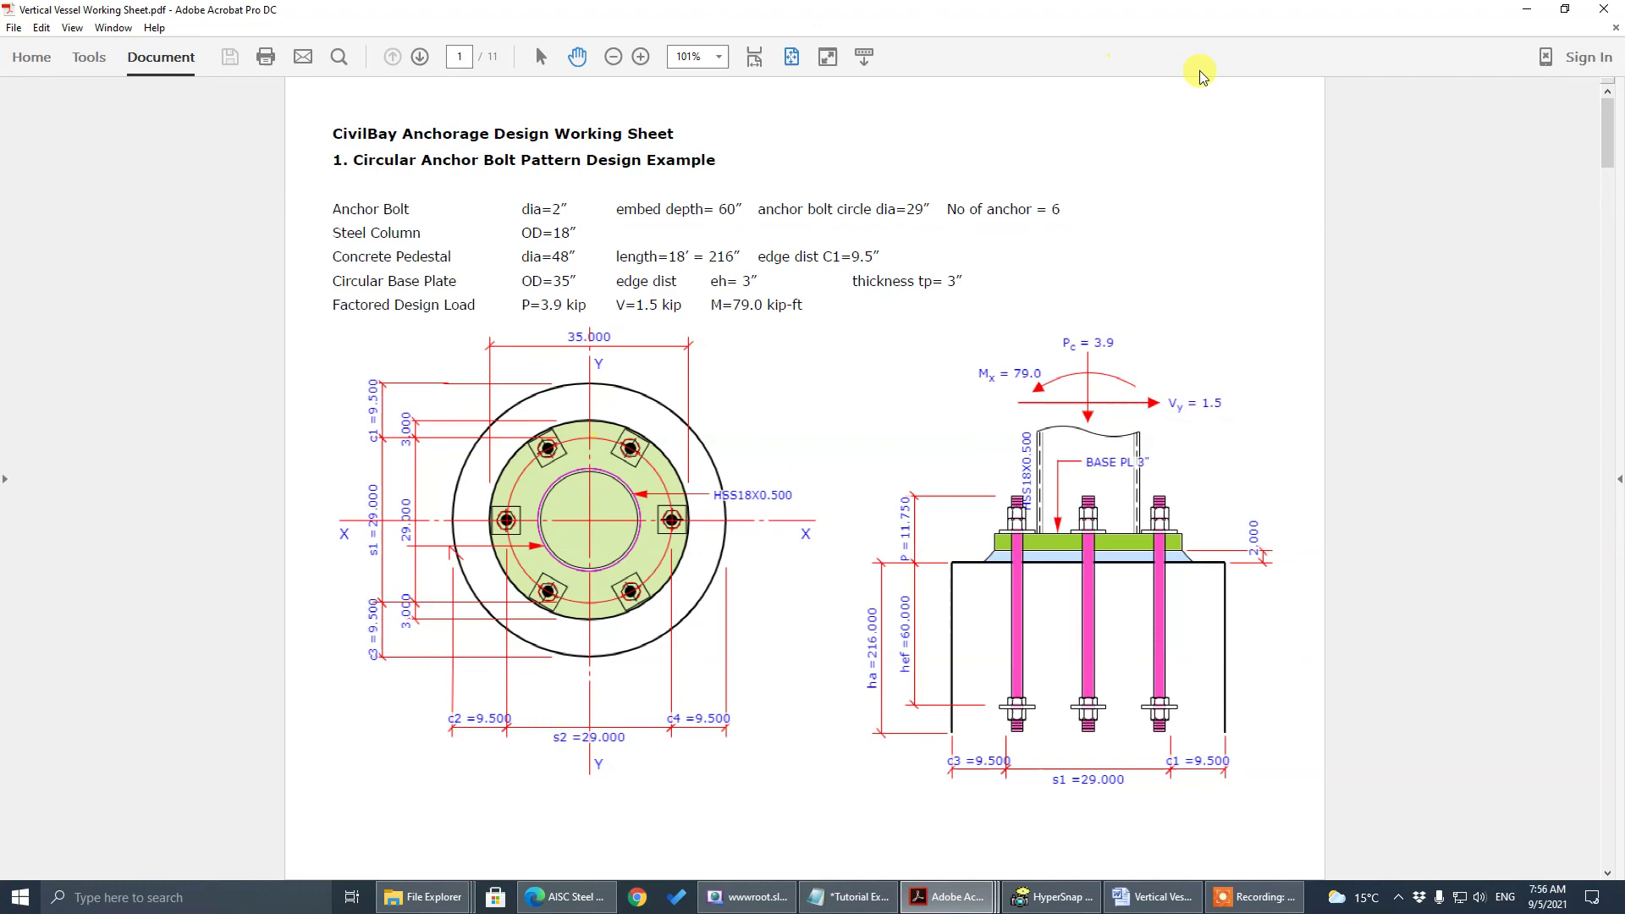
drag(1056, 19, 1624, 25)
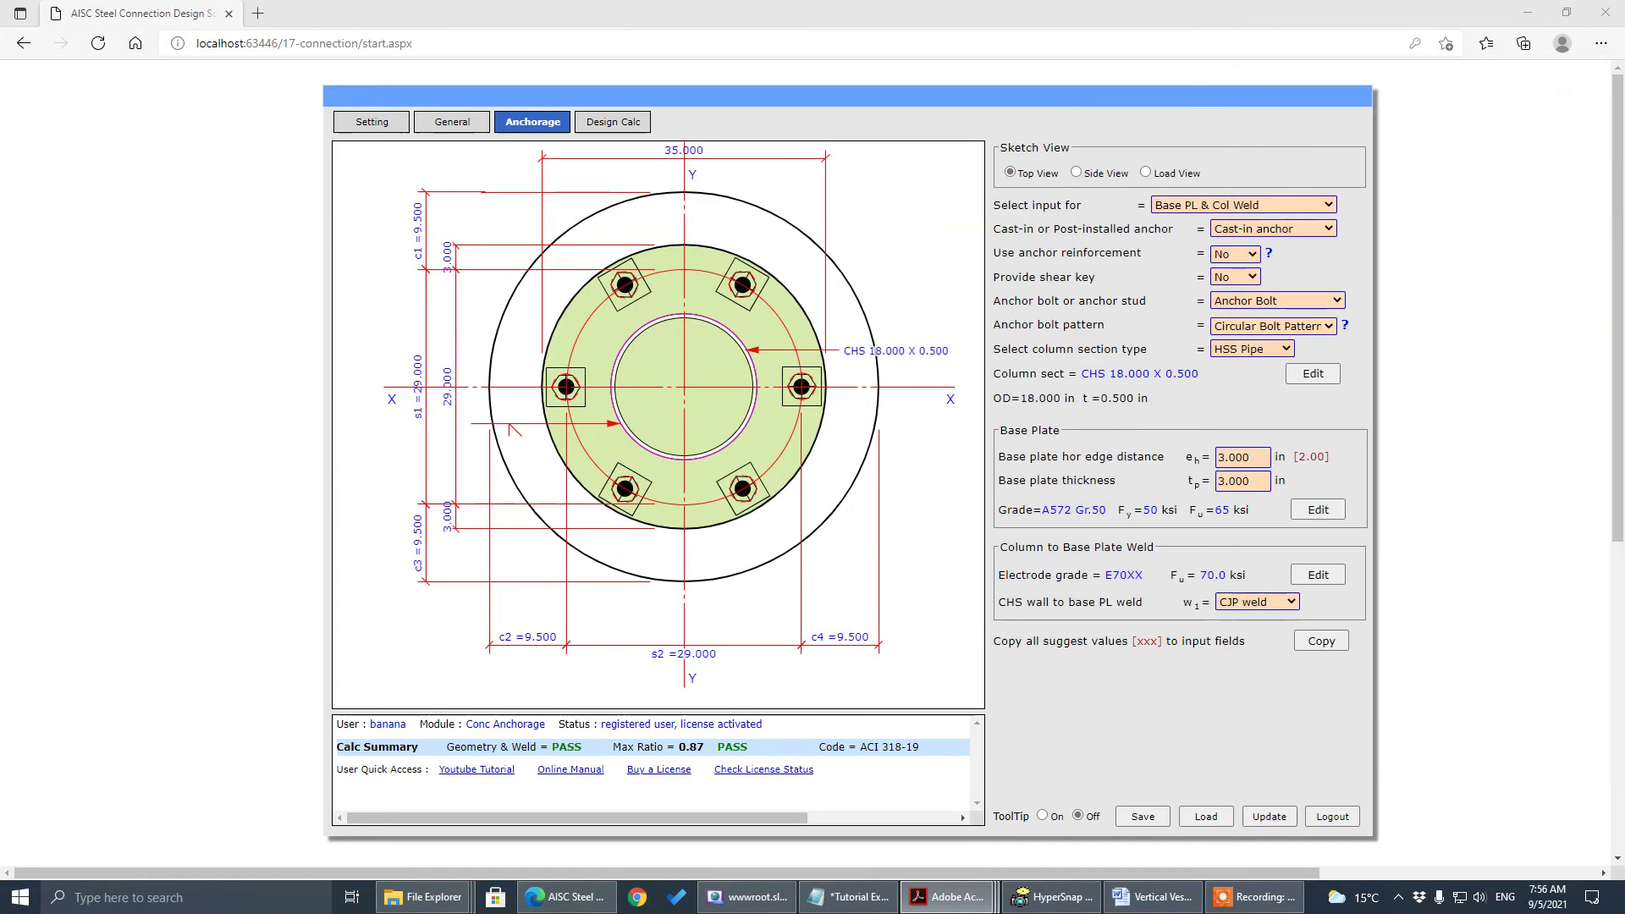